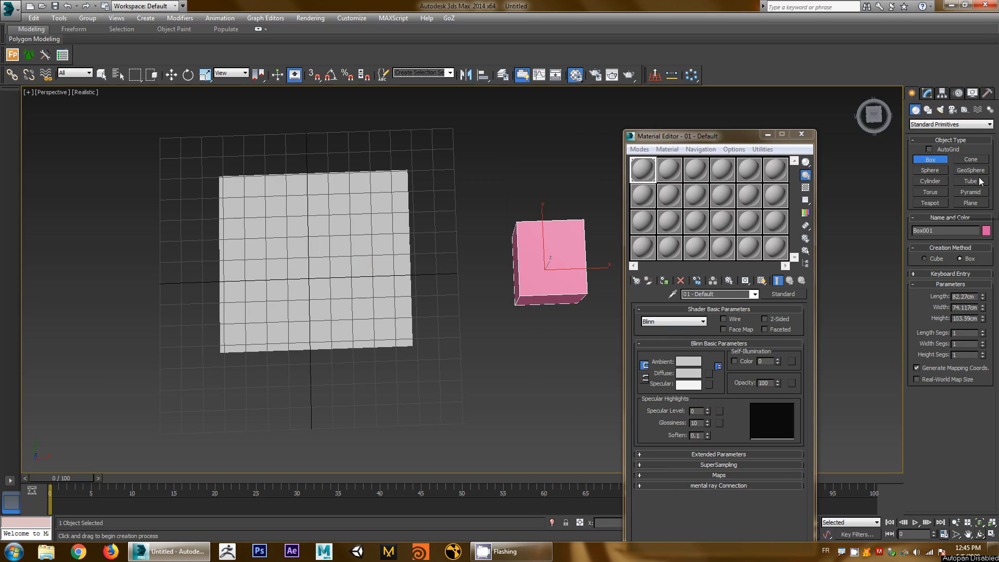
Create a sphere with a radius of about 35 cm near the plane's corner and assign the second sample material to it.
click(930, 171)
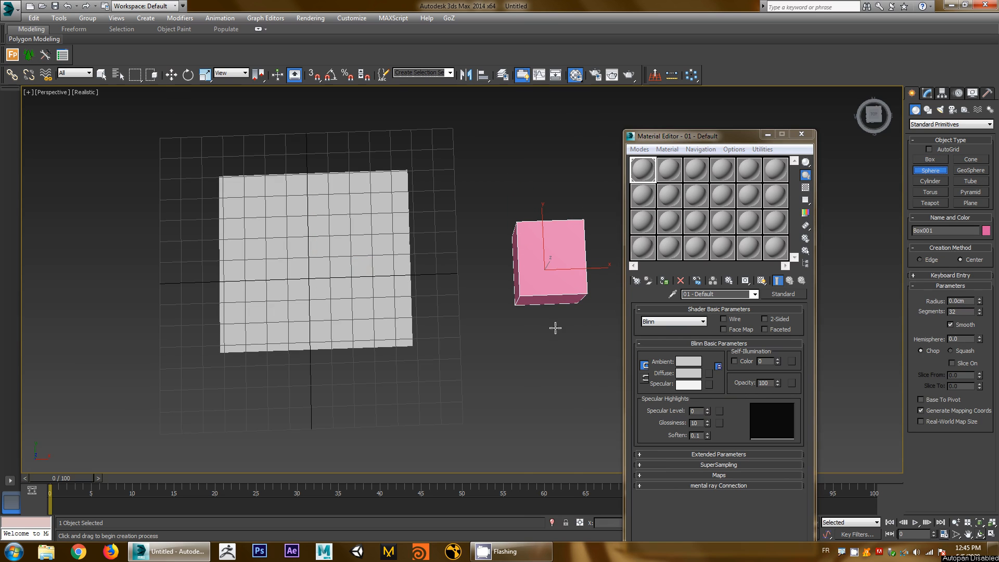
drag(439, 382, 462, 402)
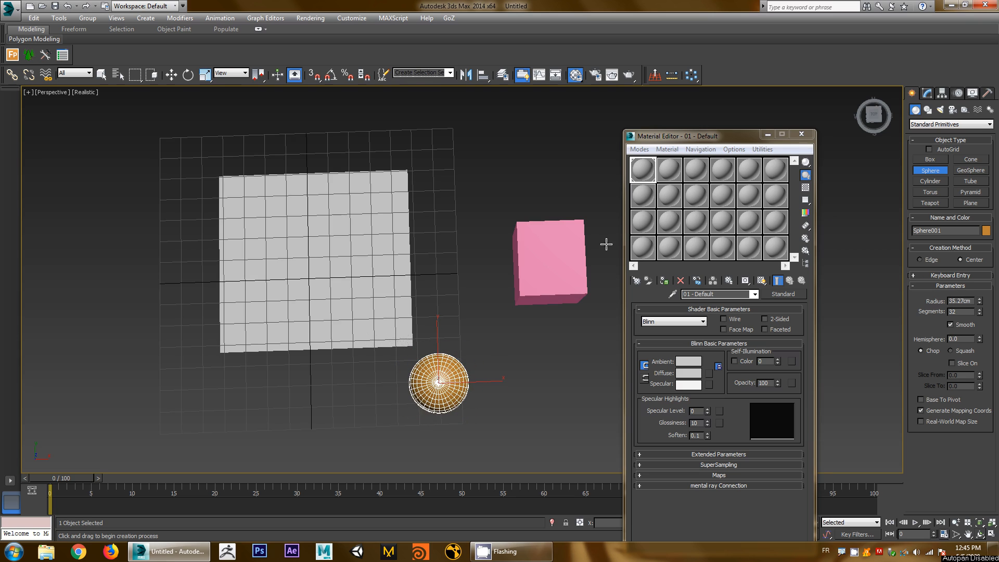
click(676, 176)
click(730, 294)
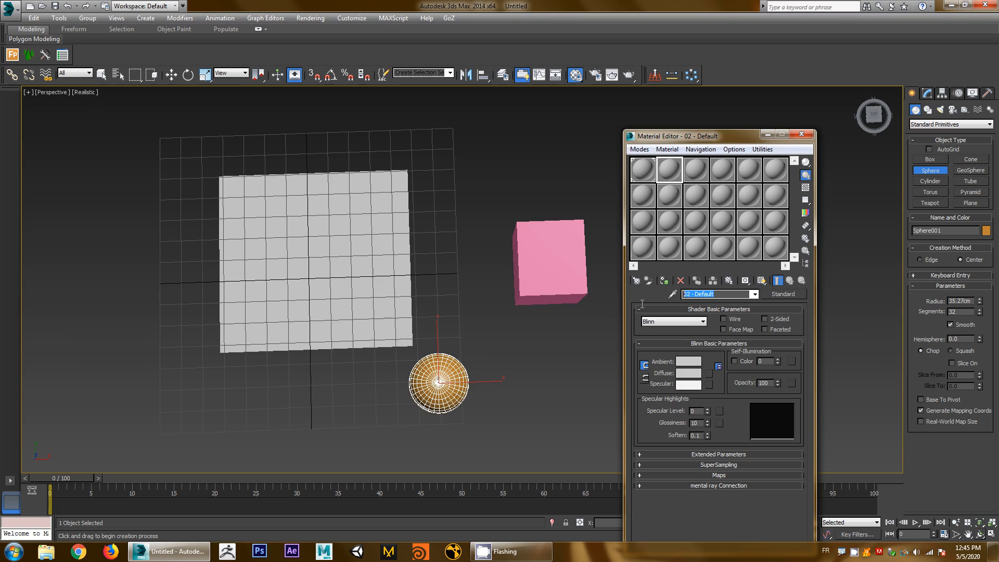
click(664, 280)
Assign the third sample material to the pink box.
click(695, 170)
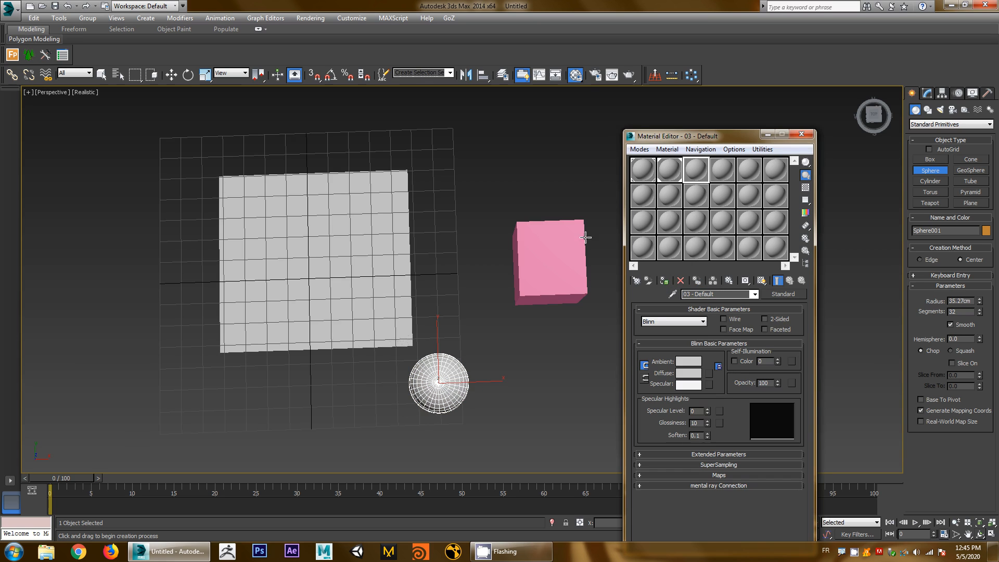
click(171, 74)
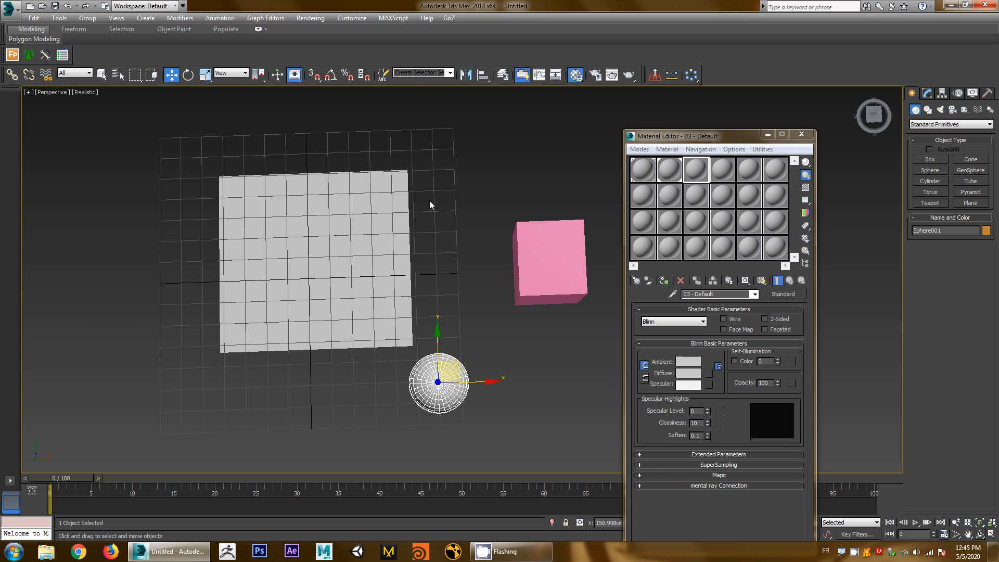
click(539, 256)
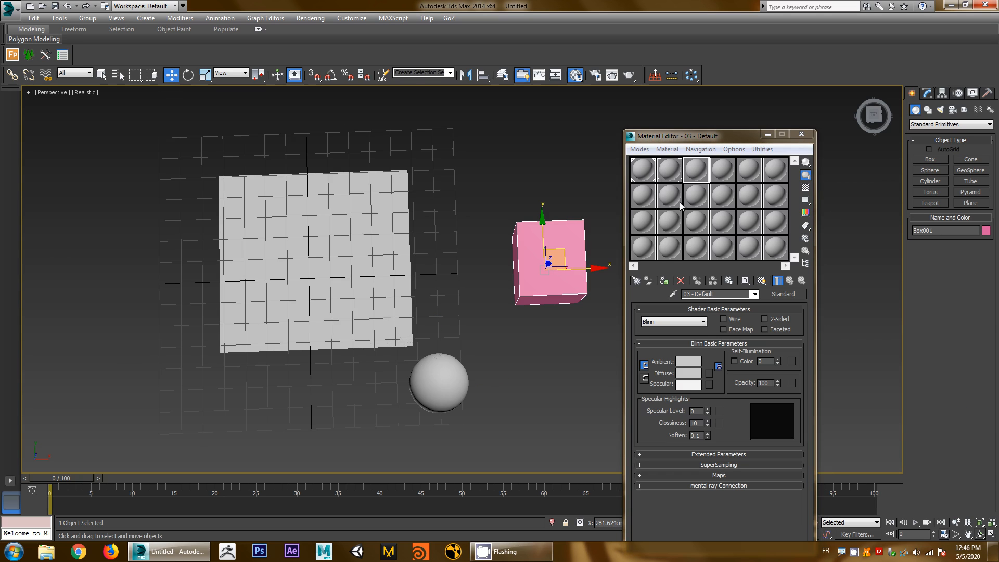
click(666, 285)
click(386, 286)
click(643, 176)
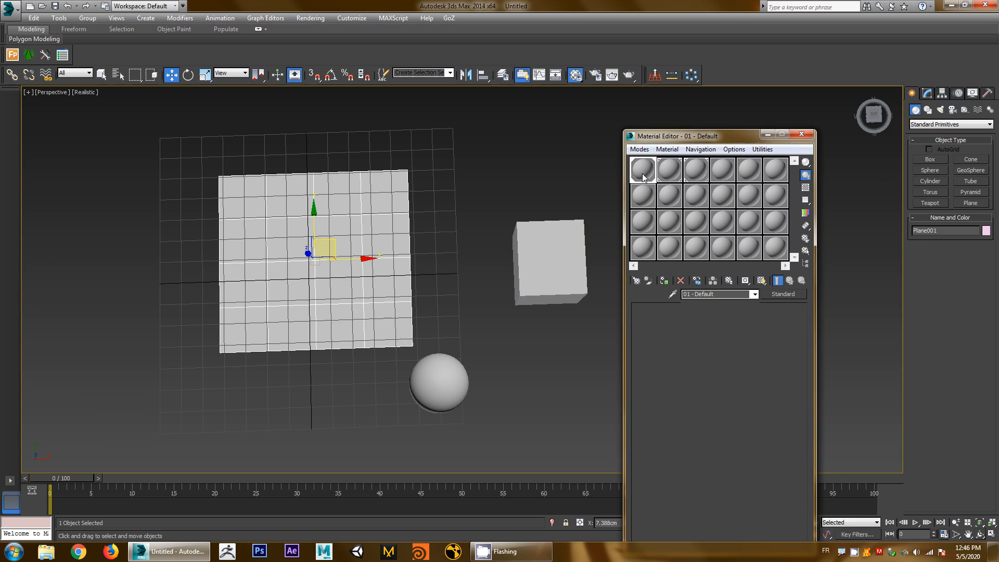
click(537, 260)
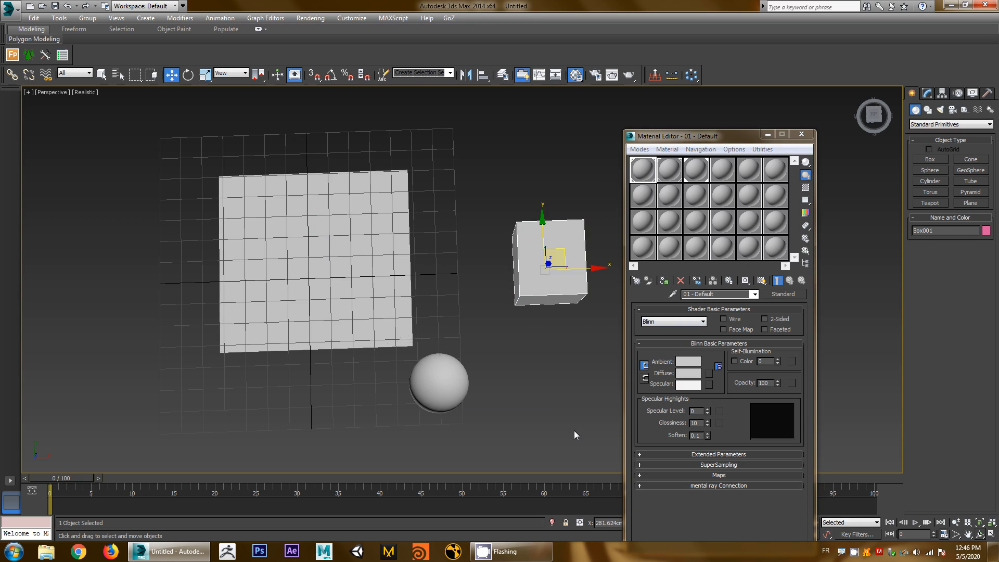
Set the second material's diffuse color to purple with hue 185, saturation 255 and value 238.
alt+middle_drag(547, 431, 539, 388)
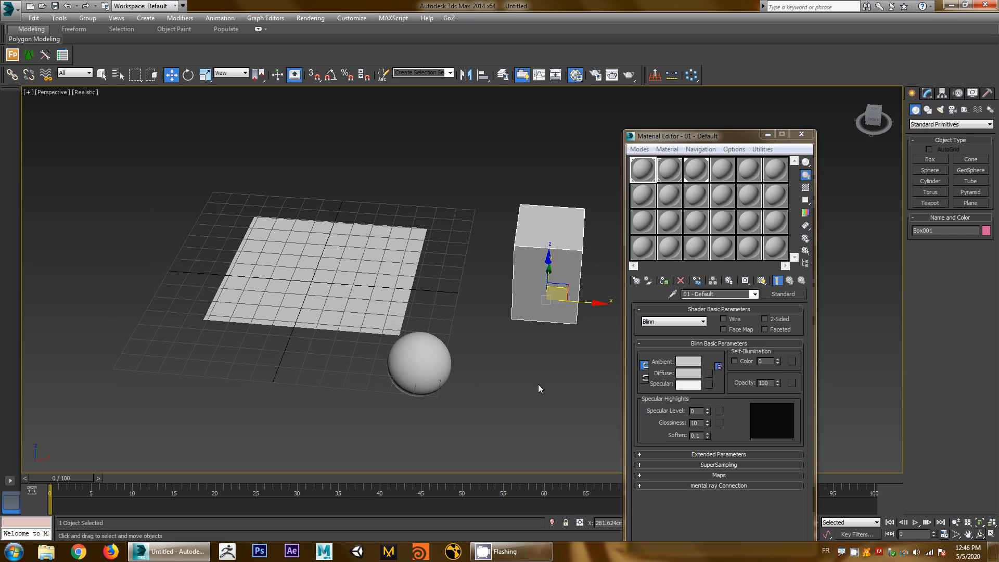
click(670, 174)
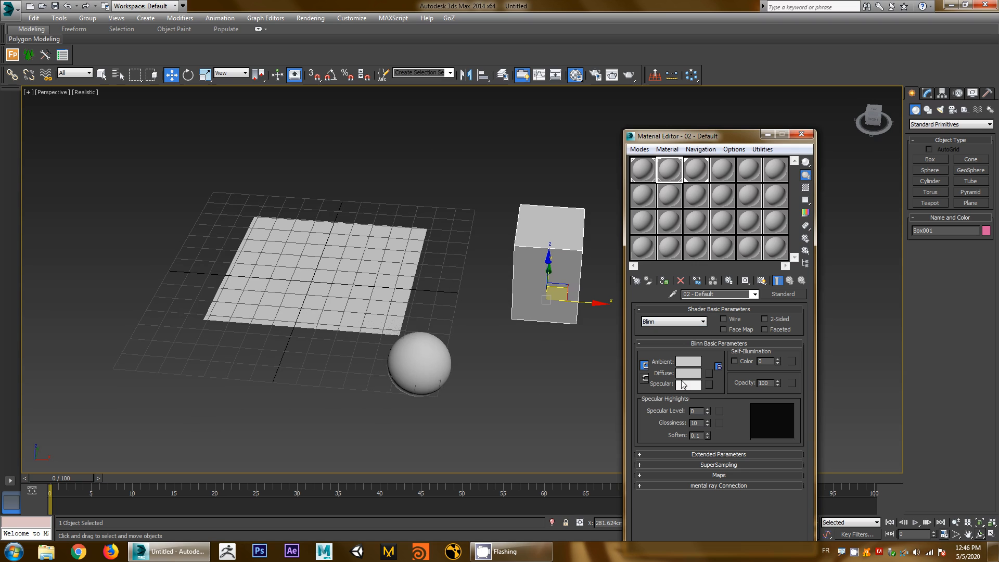
click(698, 373)
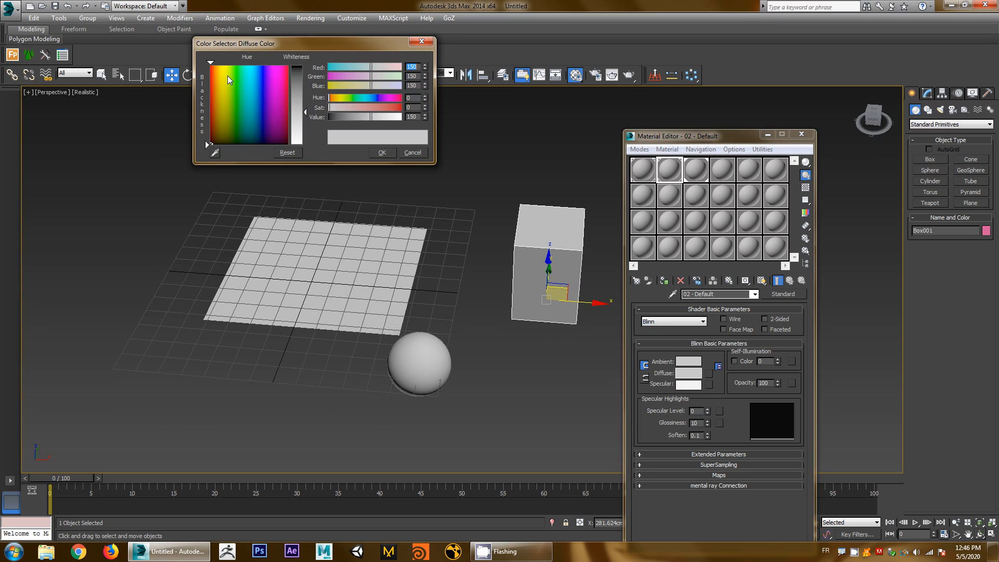
click(267, 70)
click(302, 67)
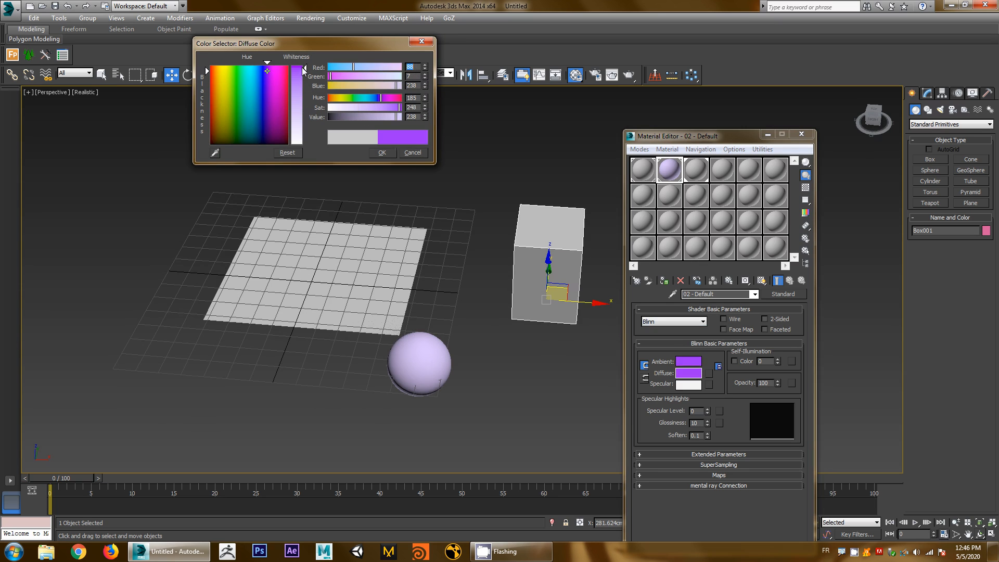
click(384, 153)
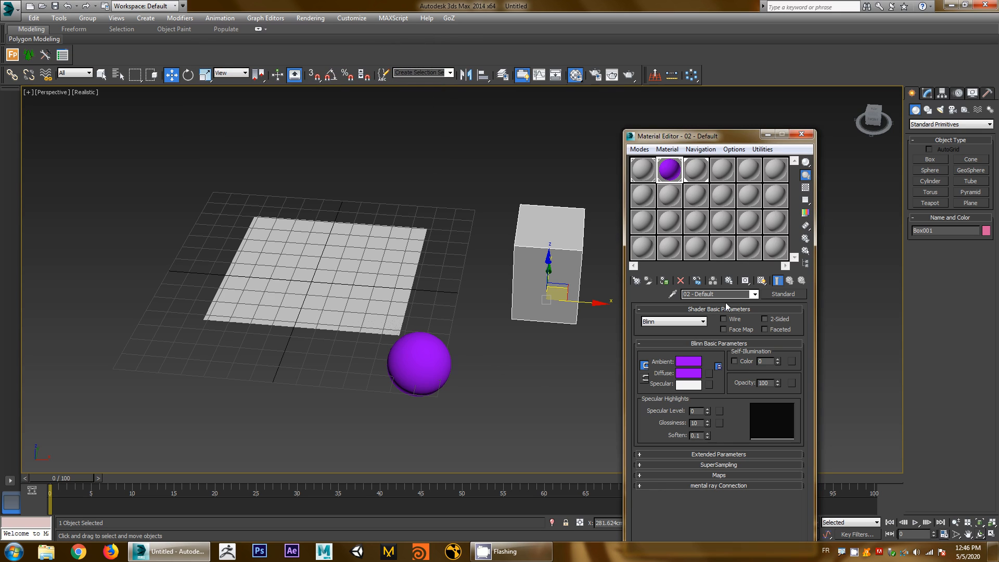
Rename the second material as sphere, the third as box and the first as plan.
click(695, 295)
text(sphere)
click(696, 169)
click(718, 293)
text(box)
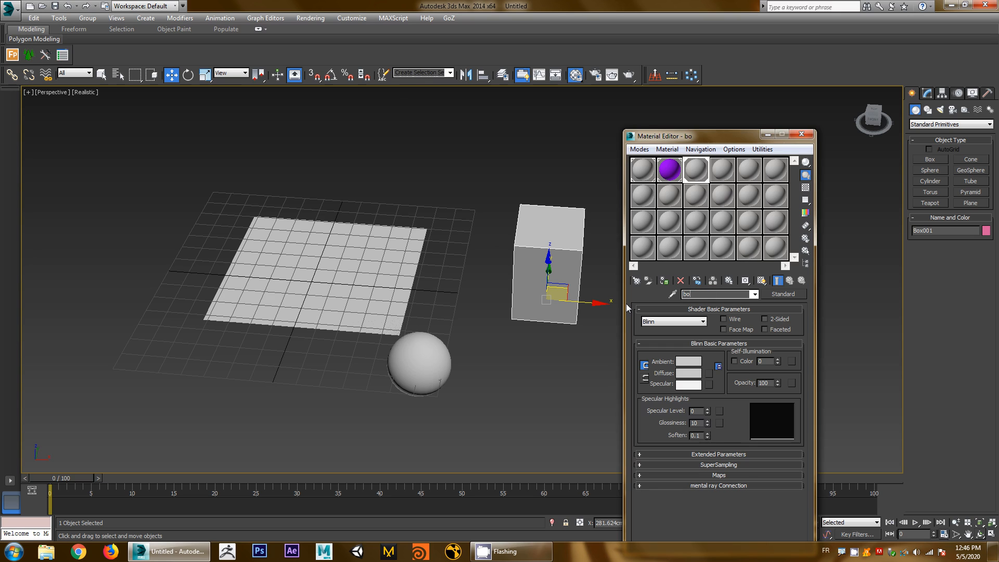
click(650, 168)
click(725, 292)
text(plan)
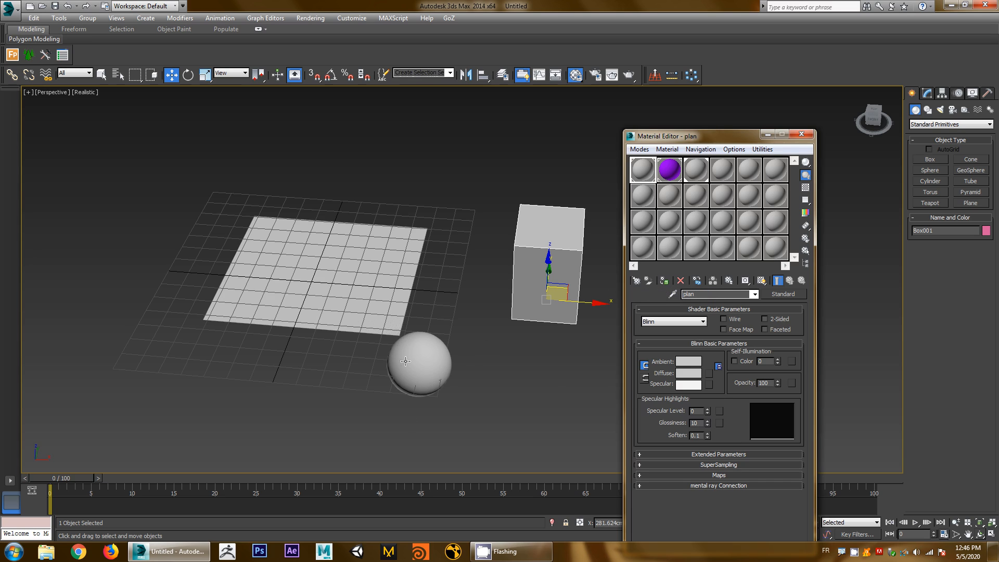
Change the sphere material's diffuse color to pure blue with RGB 0, 0, 255.
click(670, 173)
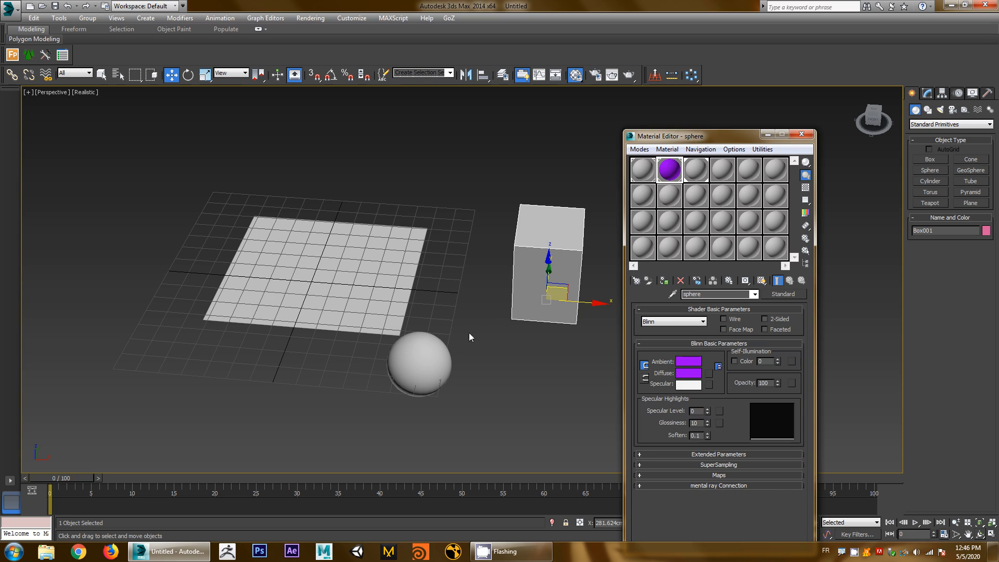
click(407, 365)
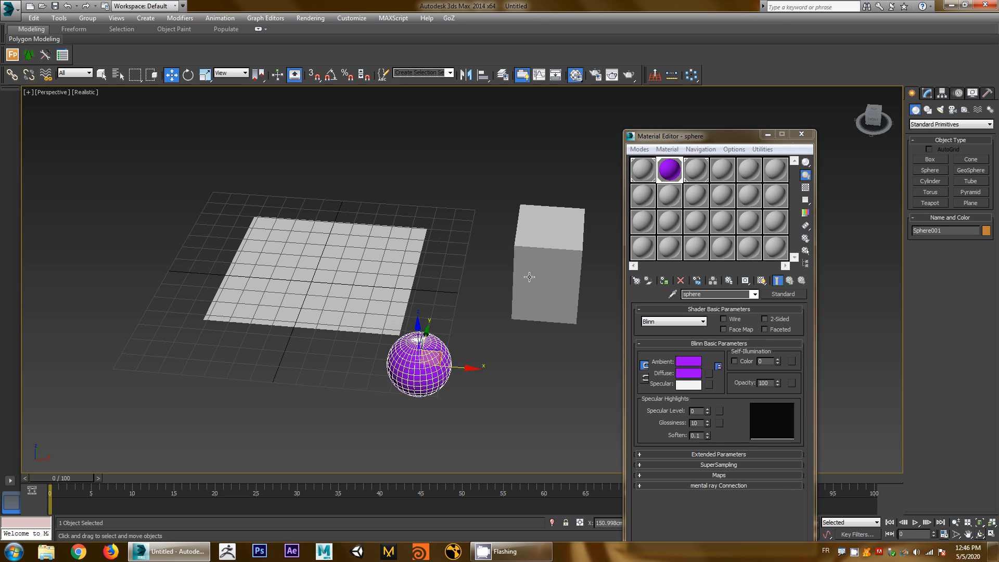
click(454, 388)
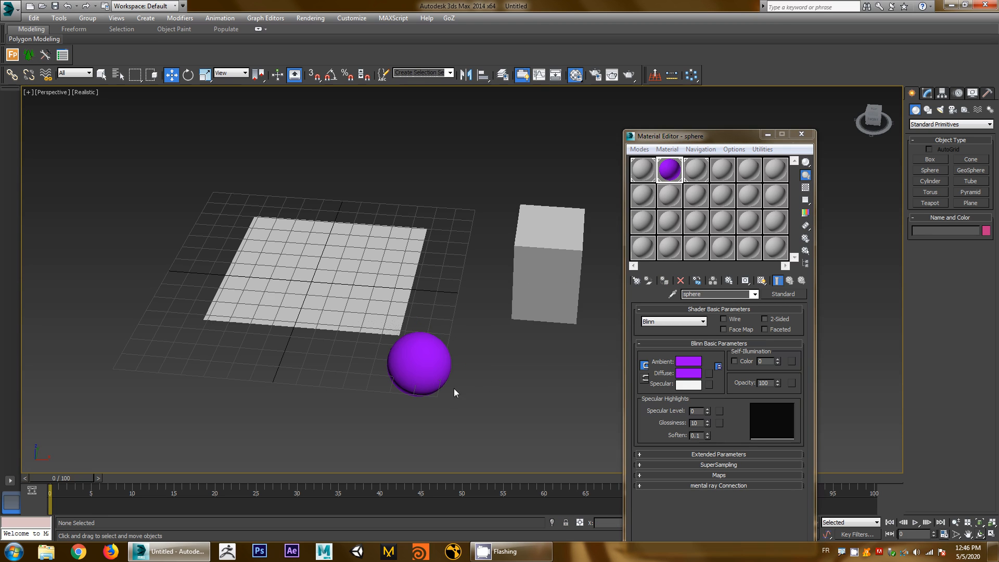
click(696, 372)
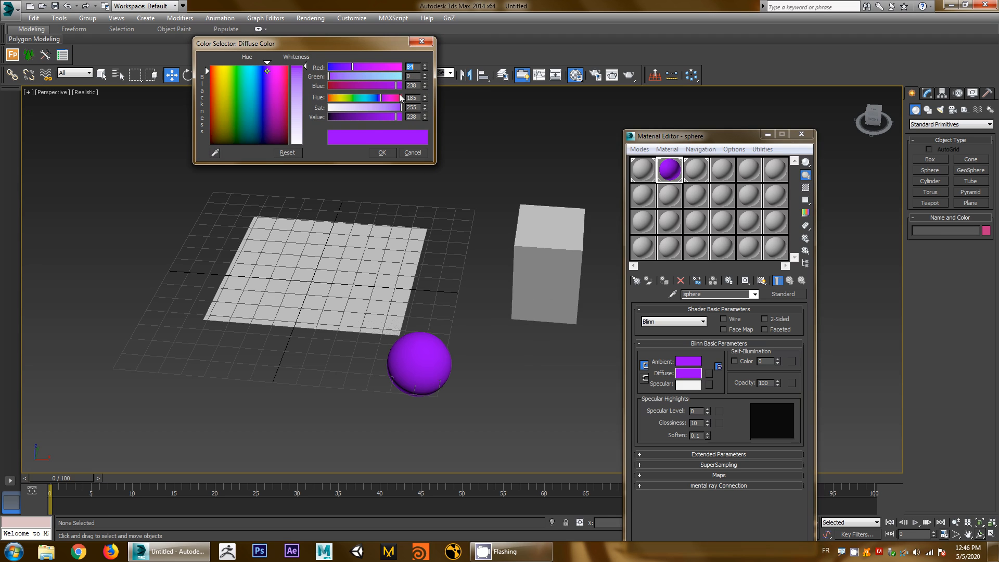
drag(396, 85, 417, 86)
drag(352, 67, 329, 108)
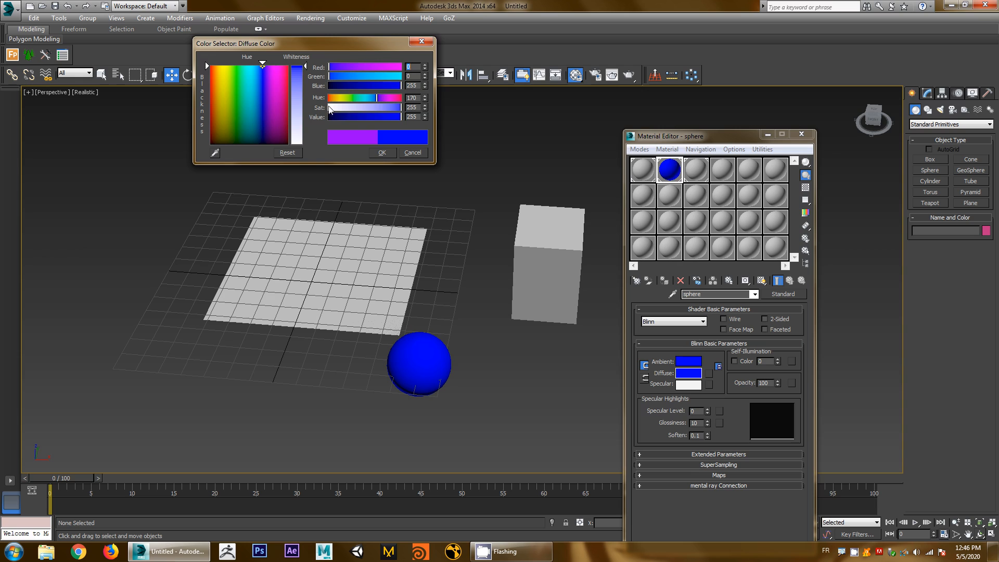
click(388, 155)
Set the box material's diffuse color to yellow with RGB 246, 255, 0.
click(552, 264)
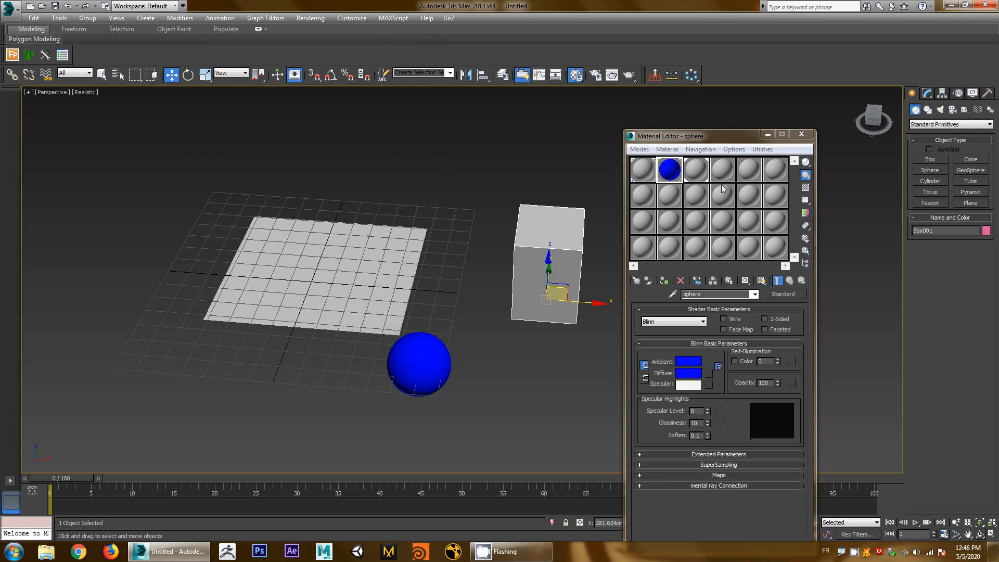
click(696, 170)
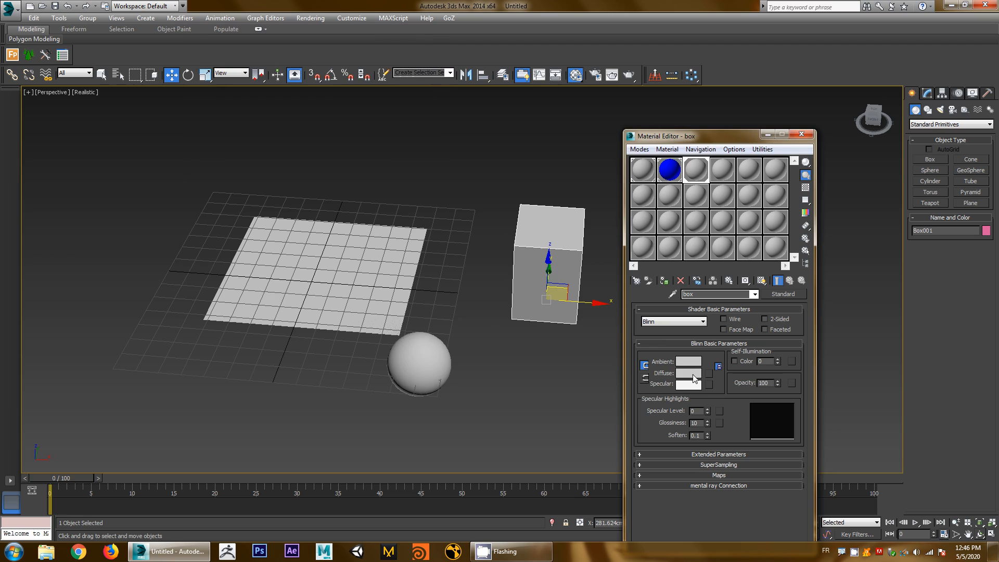
click(688, 373)
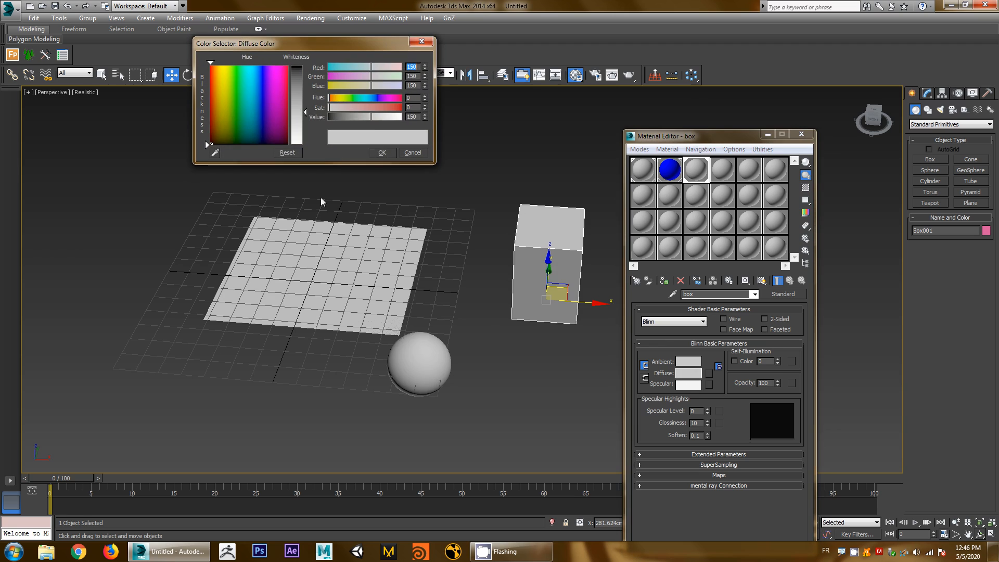
click(221, 67)
drag(222, 66, 224, 65)
click(300, 65)
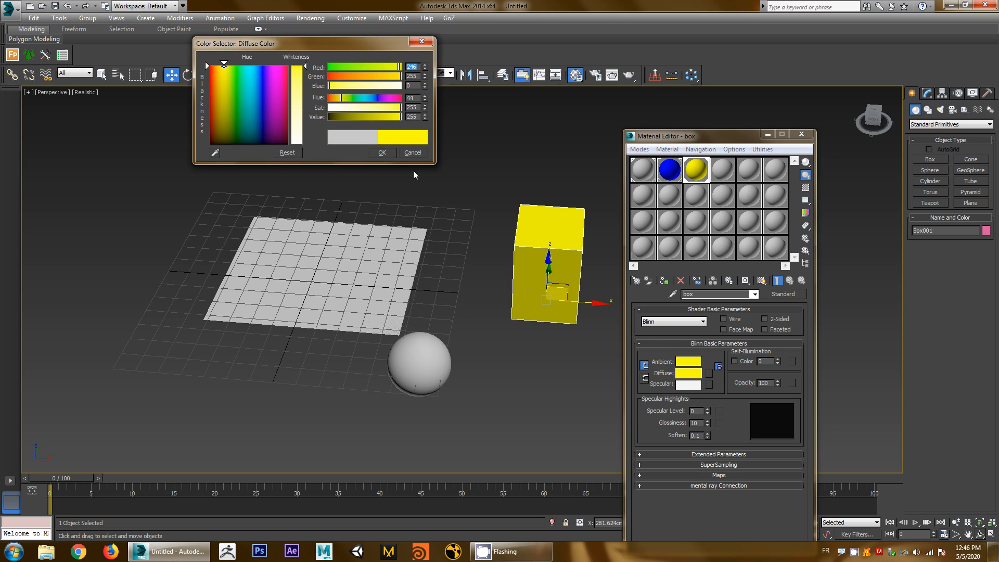
click(382, 153)
Add a Checker map to the box material's diffuse color and show the map on the box in the viewport.
click(367, 244)
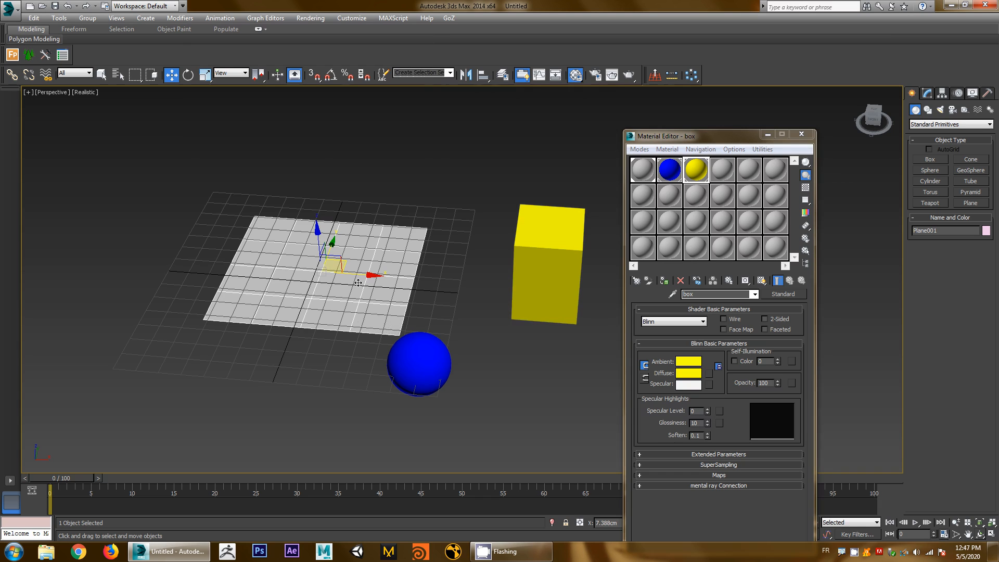
click(525, 285)
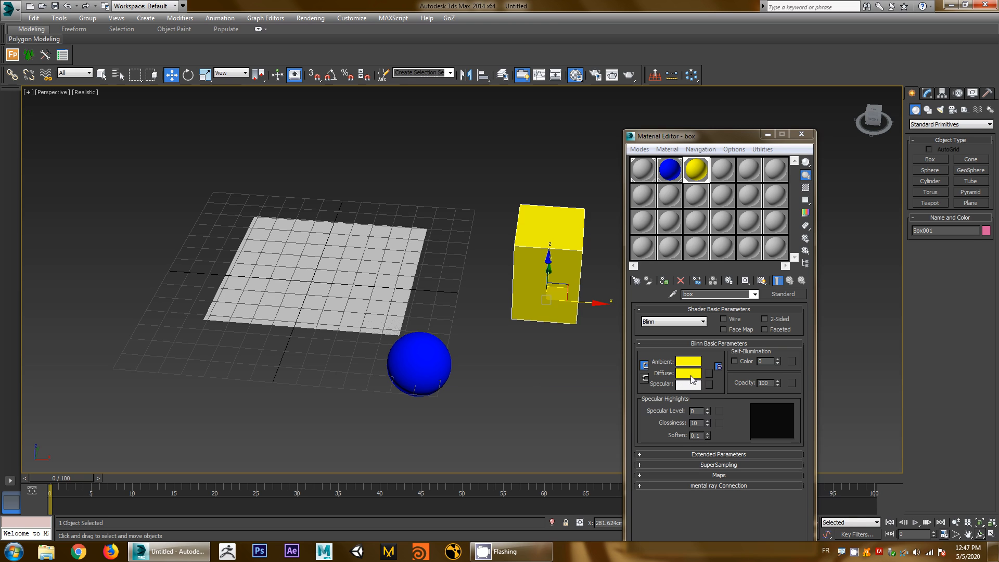
click(707, 373)
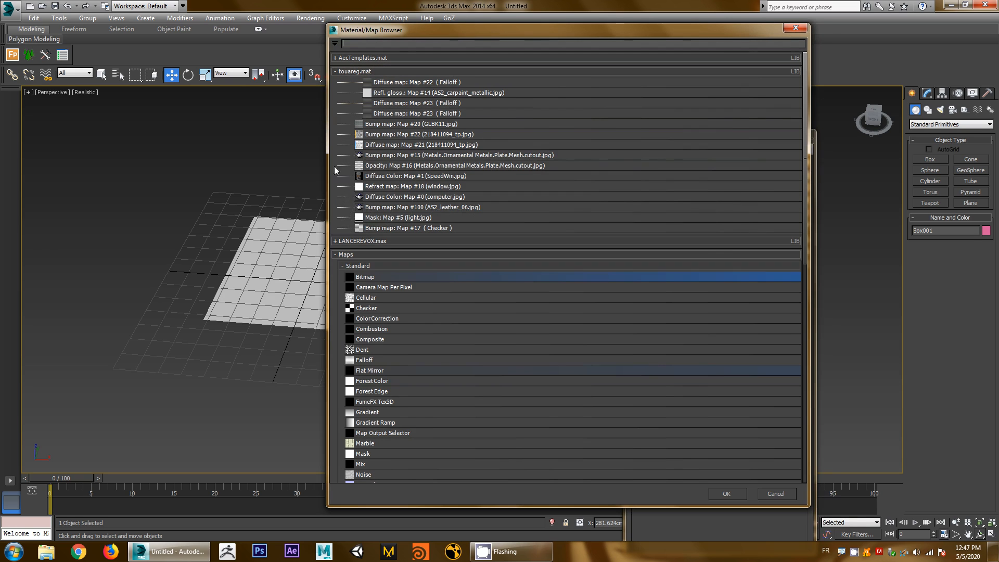
click(336, 257)
click(336, 258)
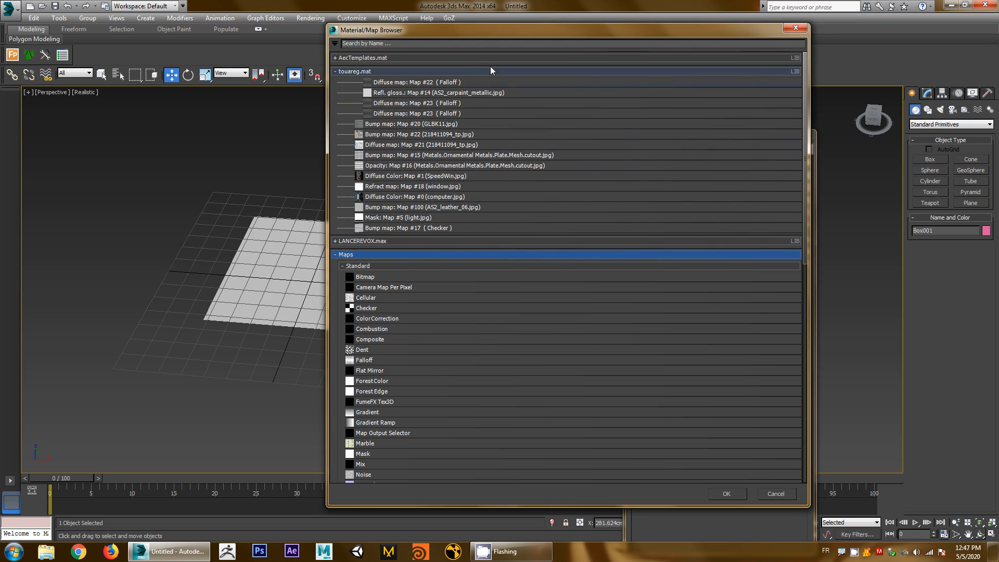
click(335, 71)
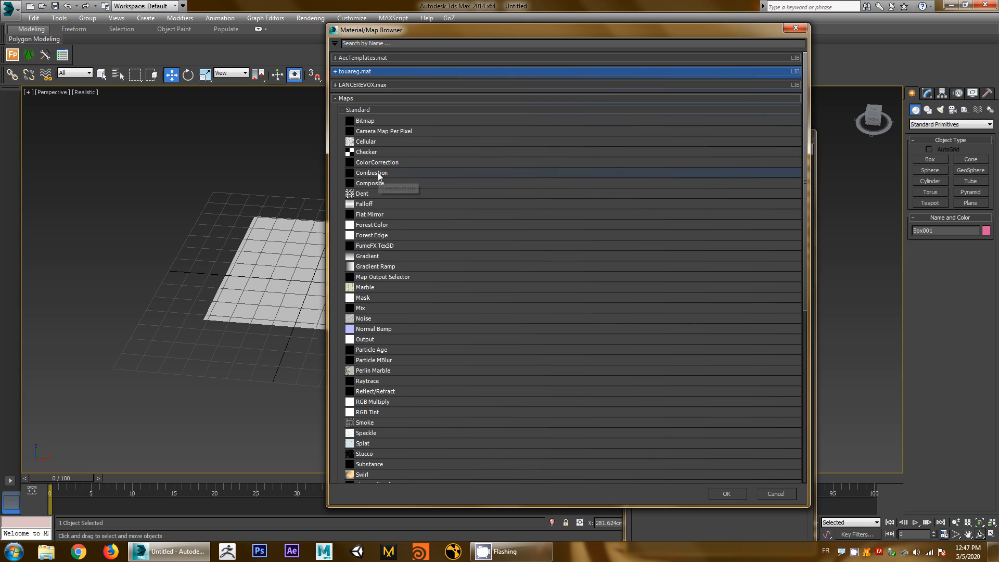
double_click(379, 151)
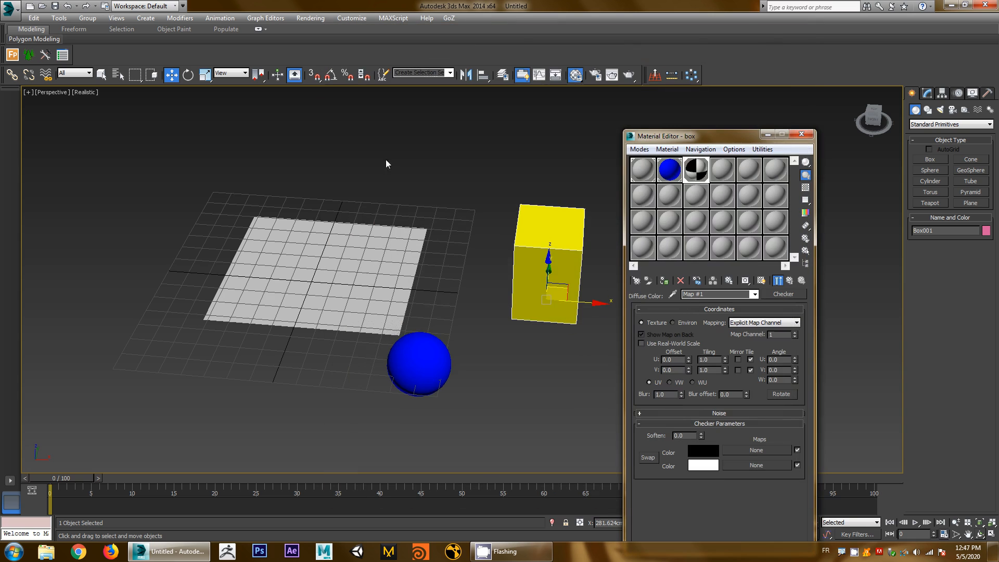
click(761, 281)
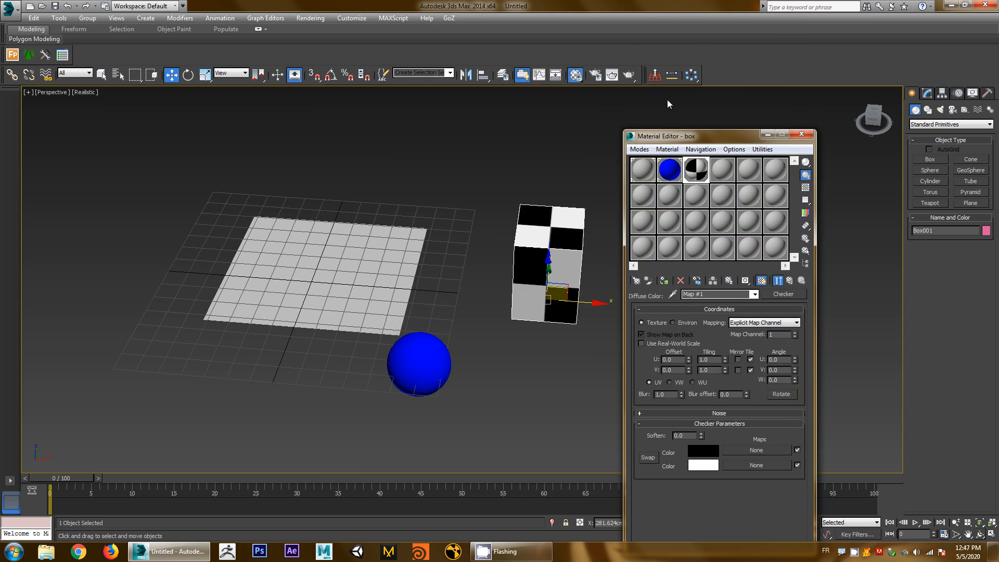
Set the first color of the box material's Checker map to pure blue, RGB 0, 0, 255.
drag(709, 133, 773, 92)
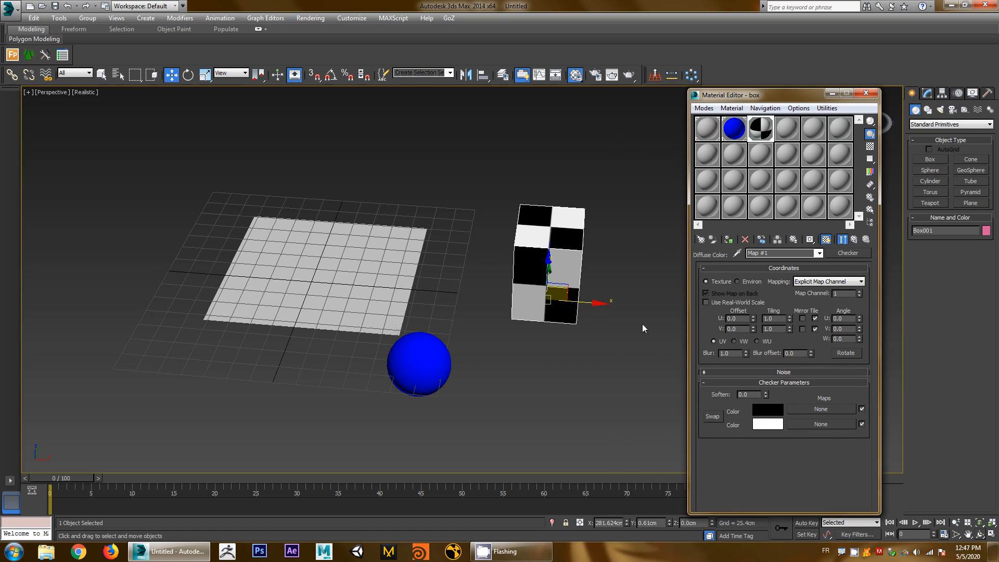
drag(607, 373, 571, 362)
mouse_move(568, 331)
alt+middle_down()
mouse_move(549, 327)
mouse_move(572, 330)
mouse_move(558, 327)
alt+middle_up()
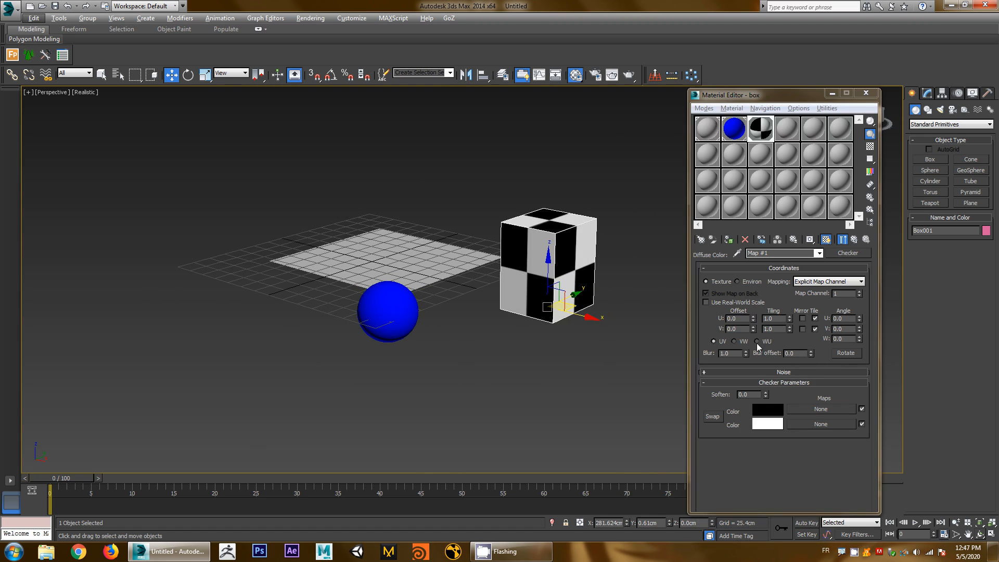
click(765, 414)
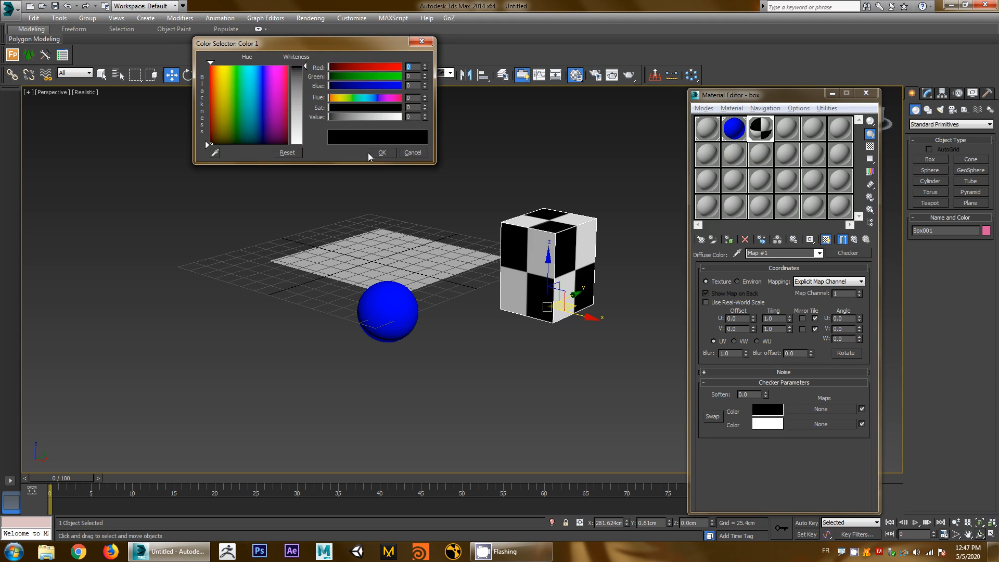
drag(371, 84, 403, 85)
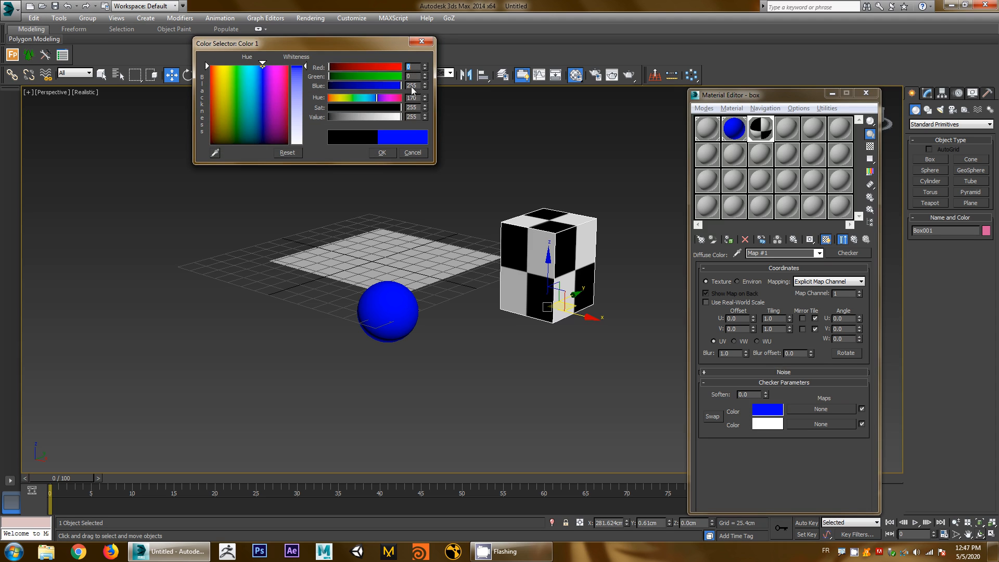
click(383, 153)
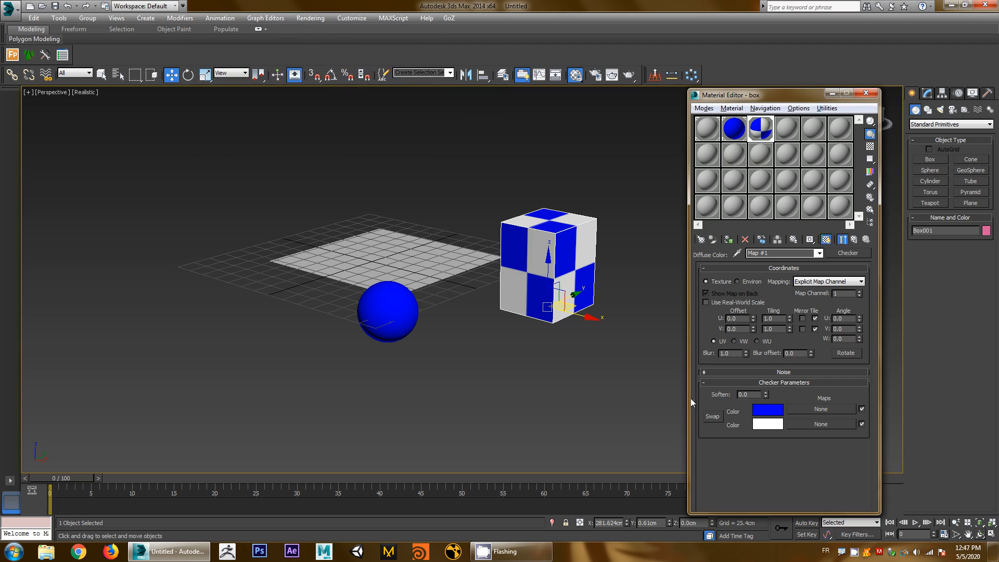
Set the second color of the box material's Checker map to pure green, RGB 0, 255, 0, and select the box.
click(767, 423)
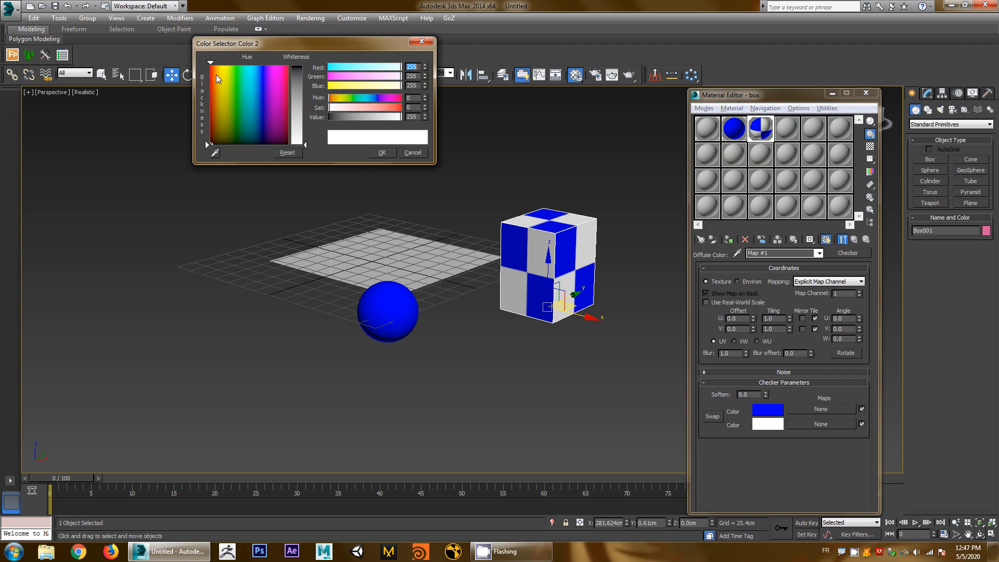
click(210, 66)
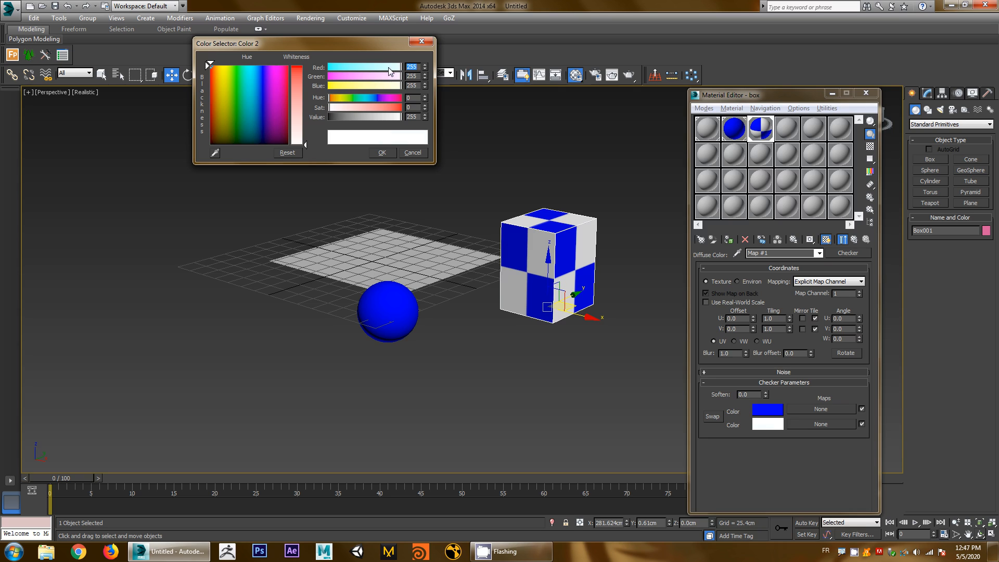
drag(400, 66, 297, 69)
drag(353, 84, 235, 85)
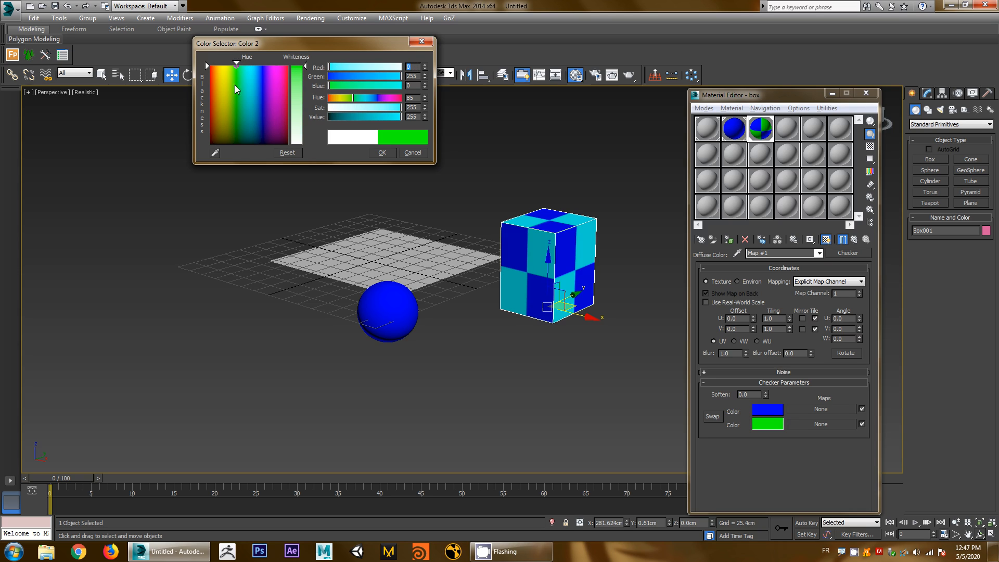
click(394, 153)
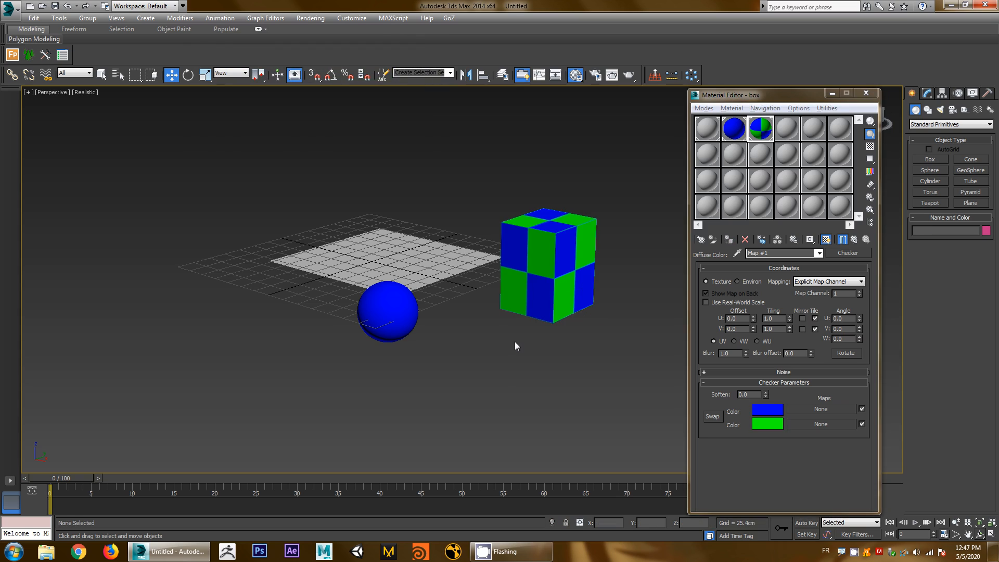
click(567, 271)
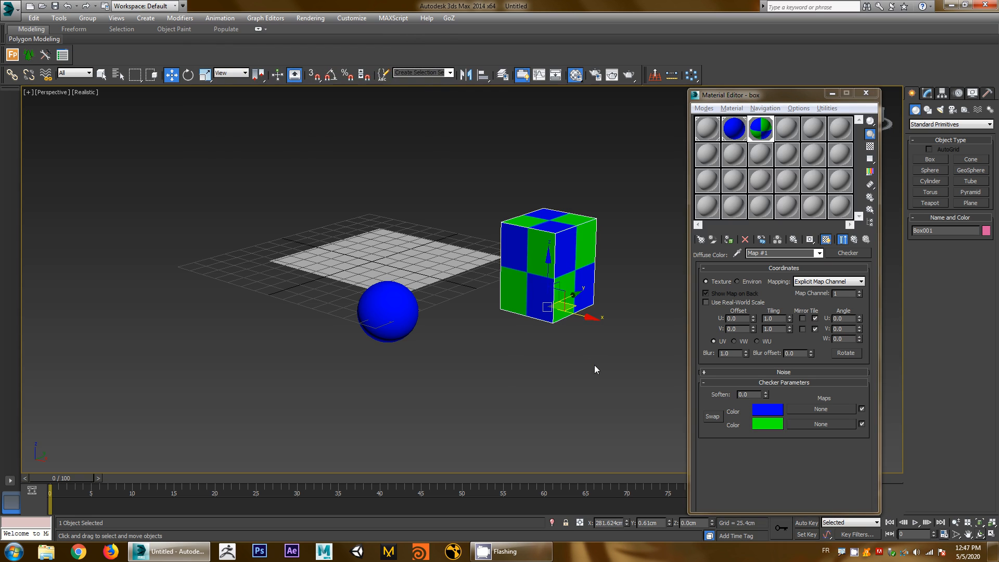
Assign the bitmap BrickOldDirty0046_S (1).jpg to the plan material's diffuse color and show the map on the plane in the viewport.
click(427, 266)
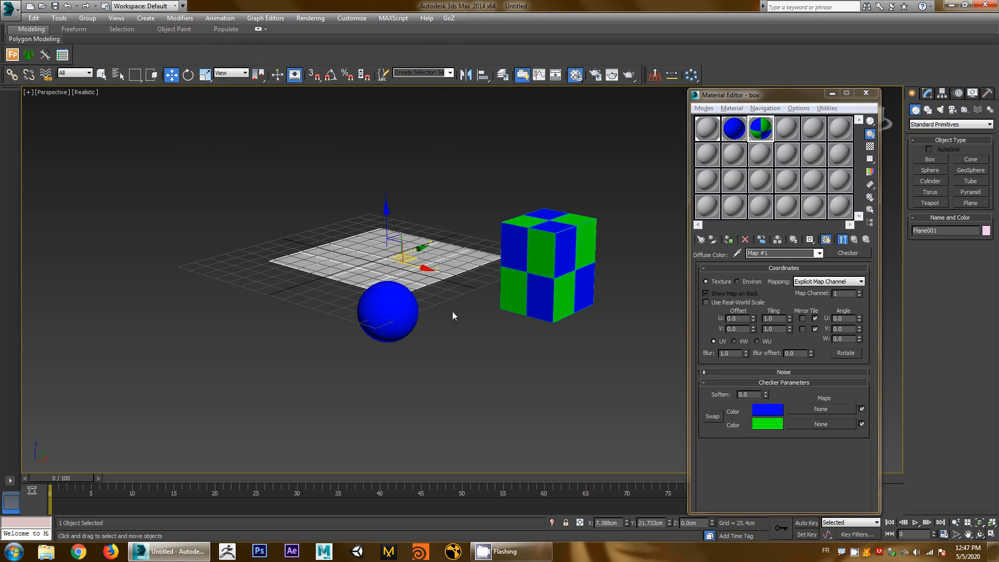
alt+middle_drag(501, 389, 479, 383)
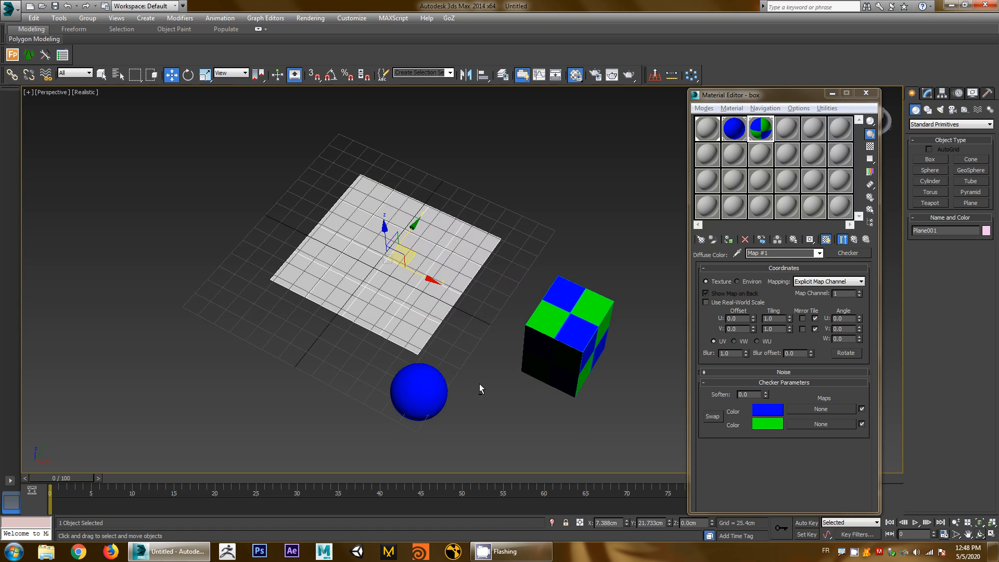
click(708, 132)
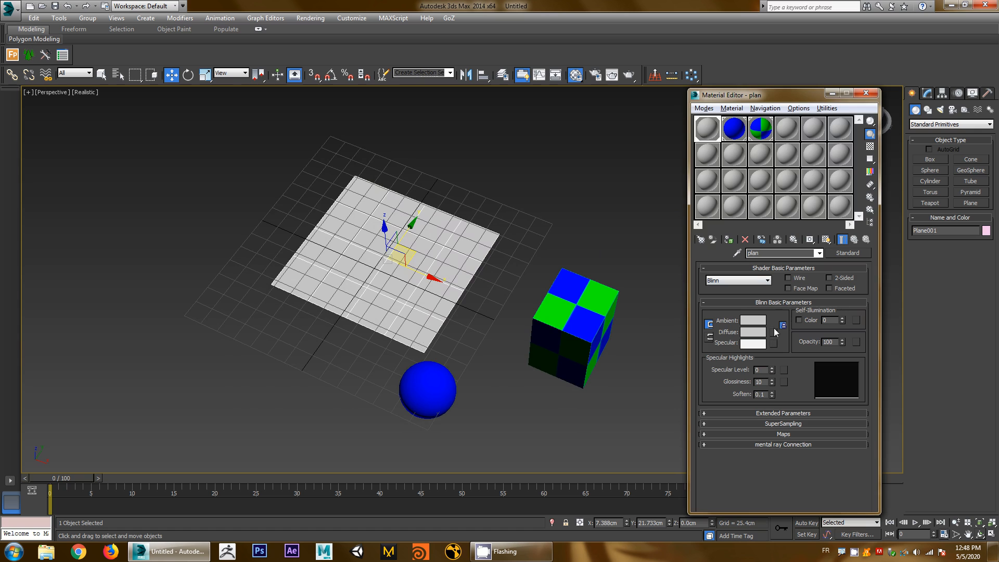
click(775, 332)
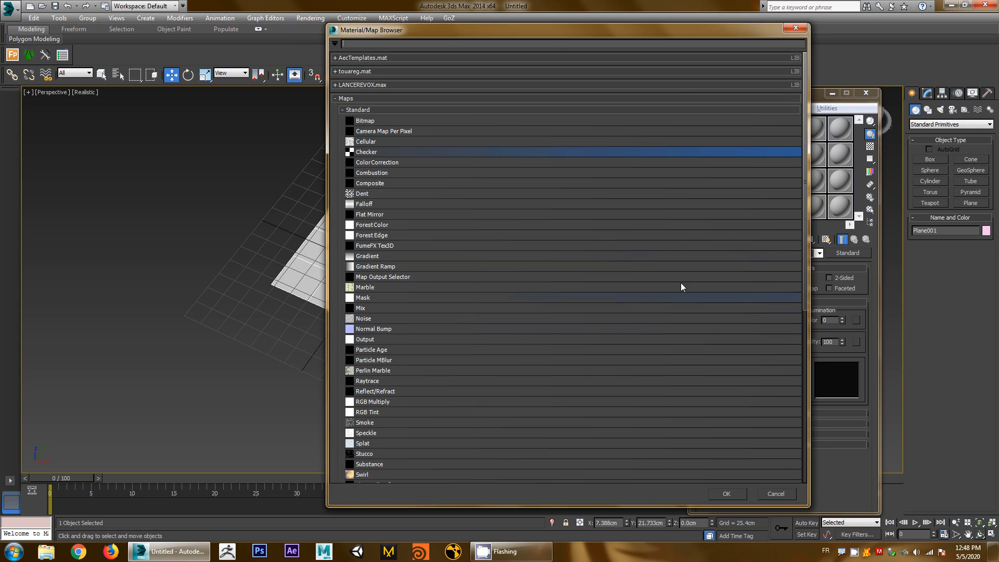
double_click(359, 125)
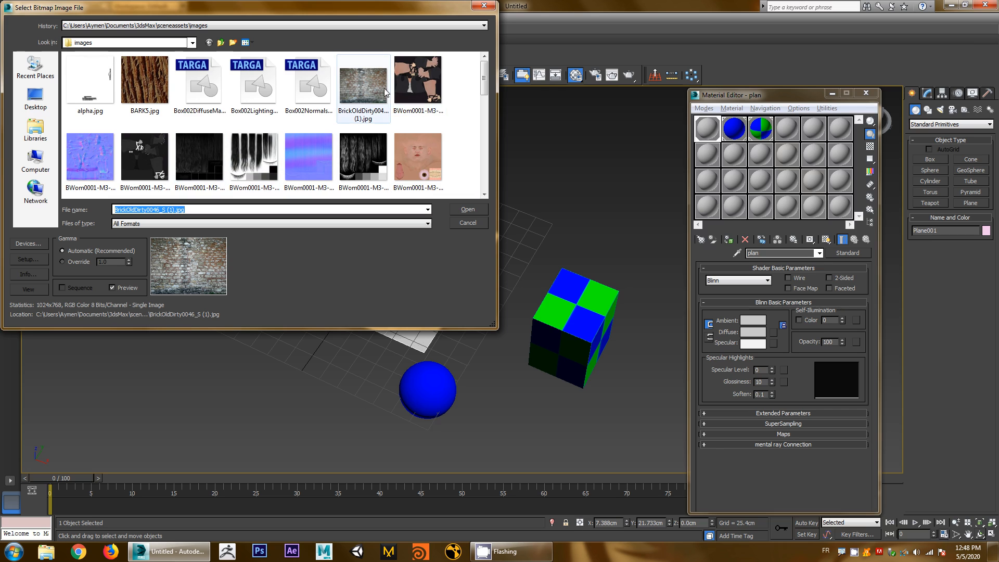
click(344, 93)
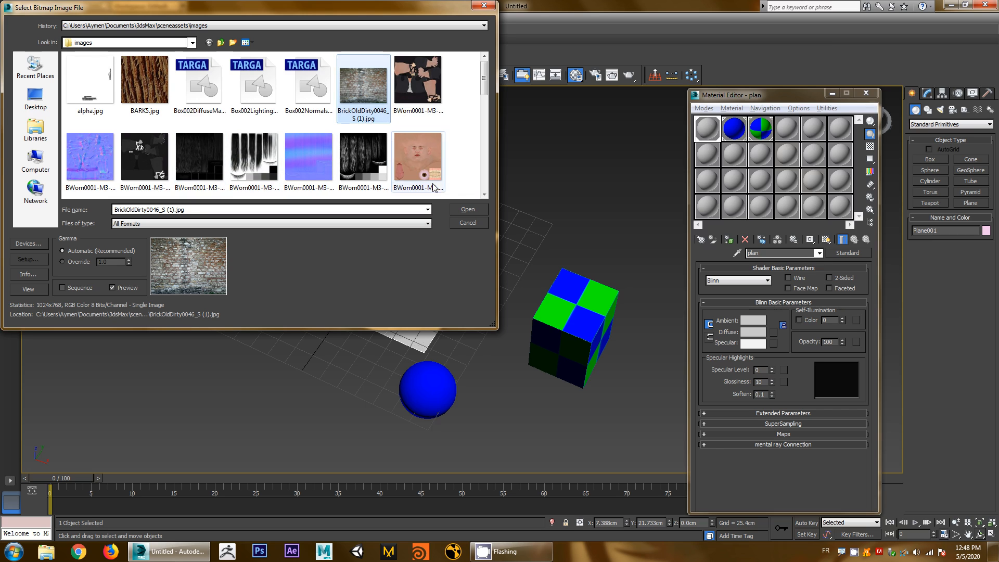
click(467, 210)
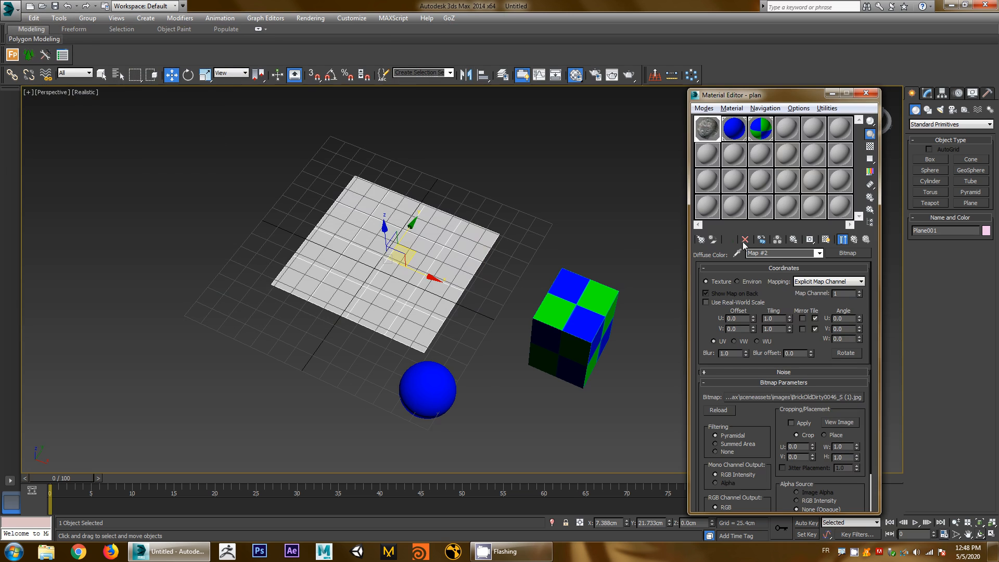
click(829, 239)
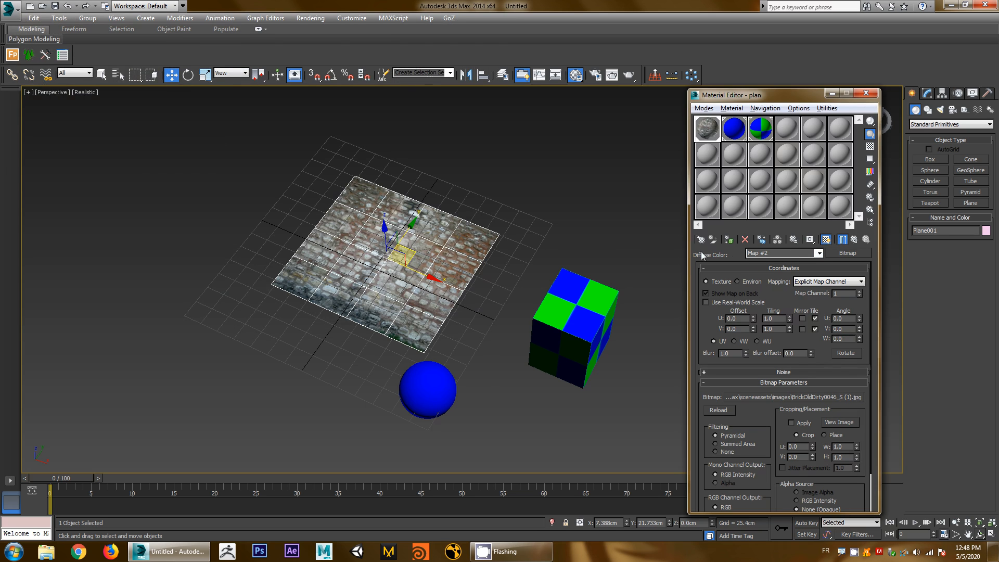
Examine the brick texture on the plane up close and from another angle.
click(270, 187)
scroll(410, 240, up, 5)
scroll(410, 240, up, 1)
scroll(416, 243, down, 4)
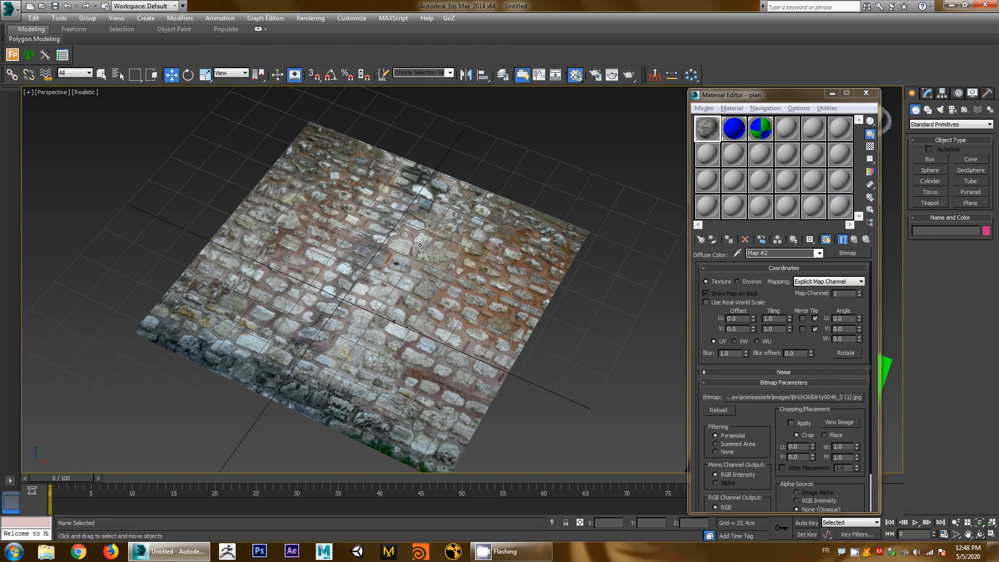
alt+middle_drag(234, 189, 301, 176)
scroll(306, 178, down, 2)
scroll(307, 179, up, 2)
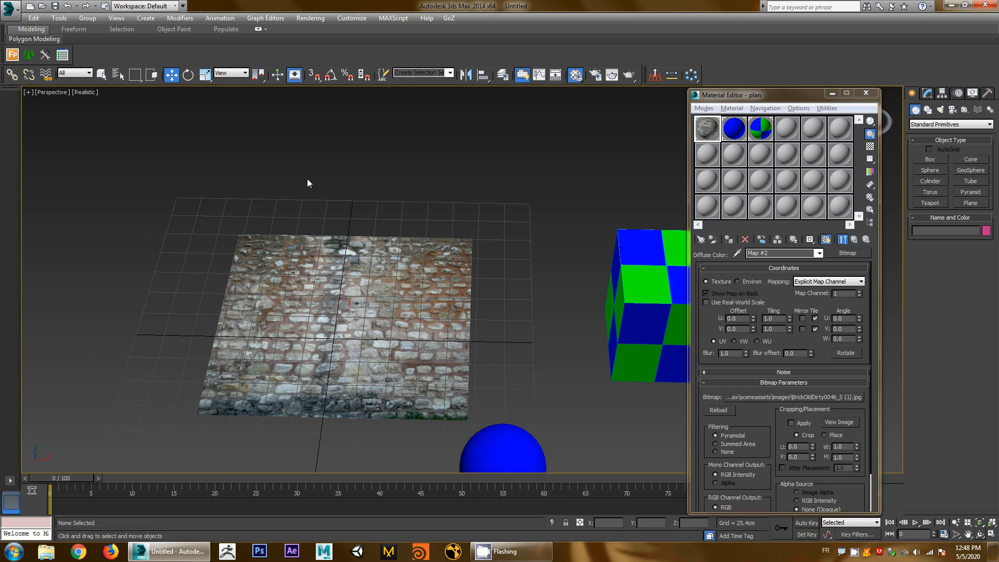
Add a UVW Map modifier to the textured plane.
click(407, 321)
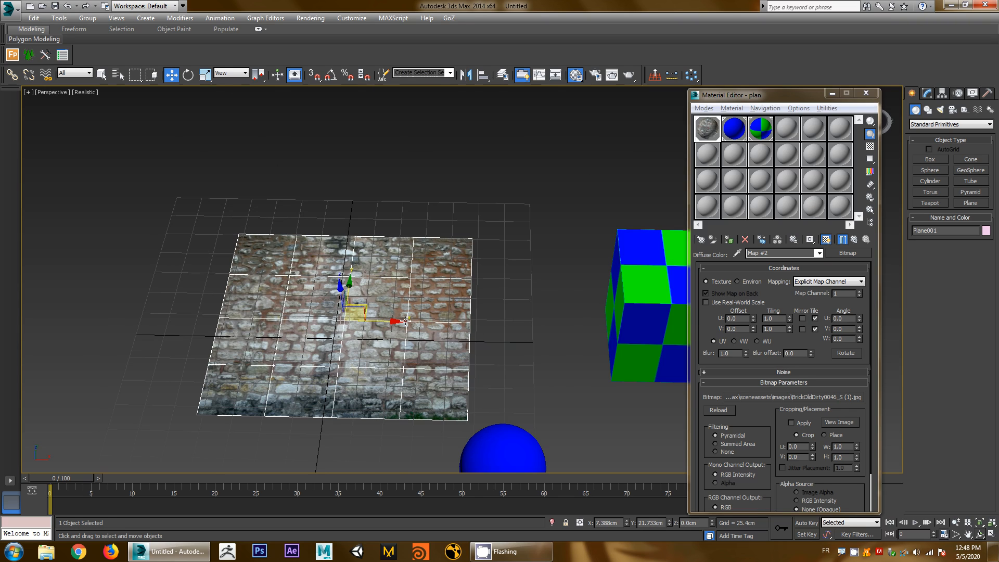
click(927, 94)
click(943, 123)
key(u)
key(u)
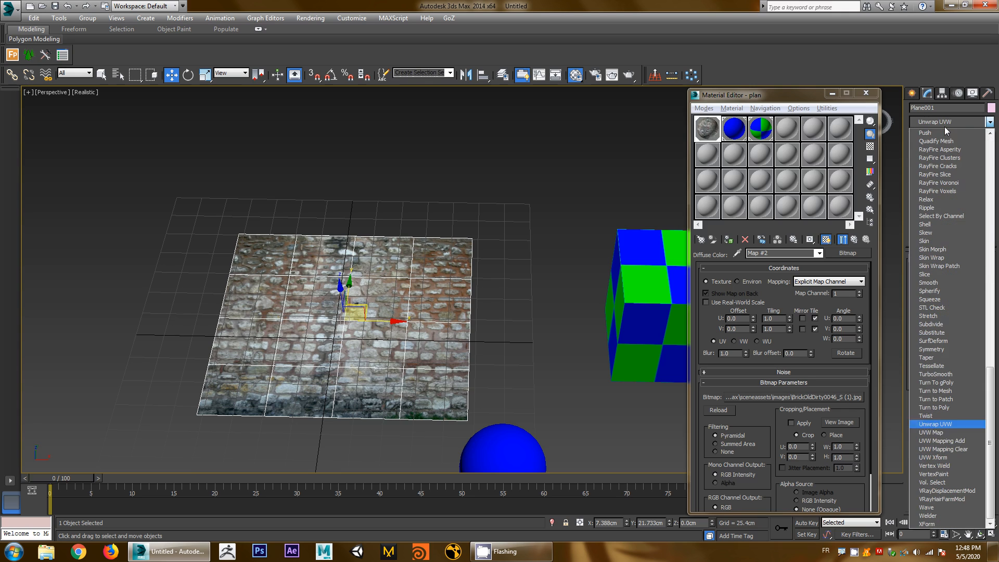
key(Return)
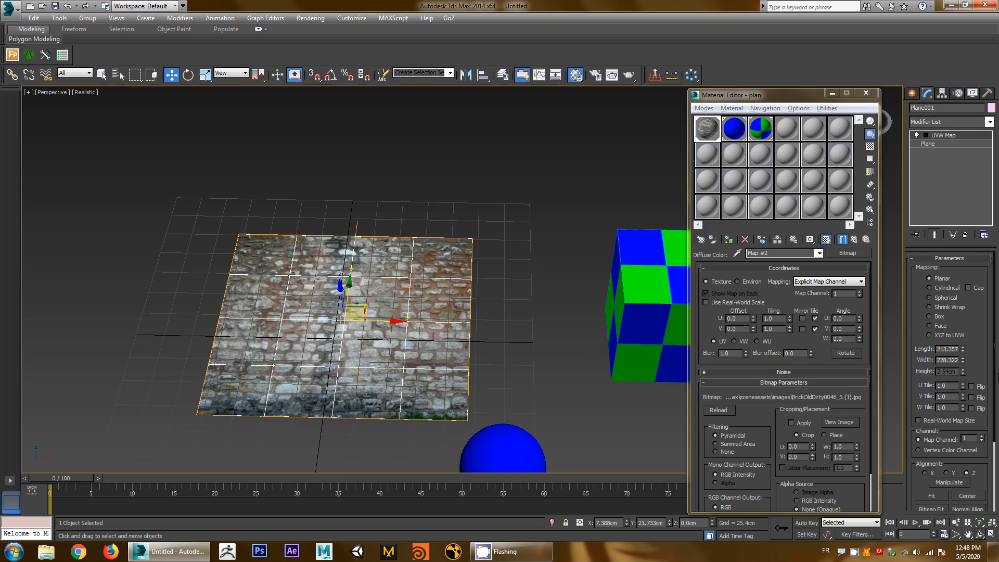
Reduce the plane's UVW Map size to a length of about 110.4 and a width of about 104.1.
drag(961, 348, 962, 380)
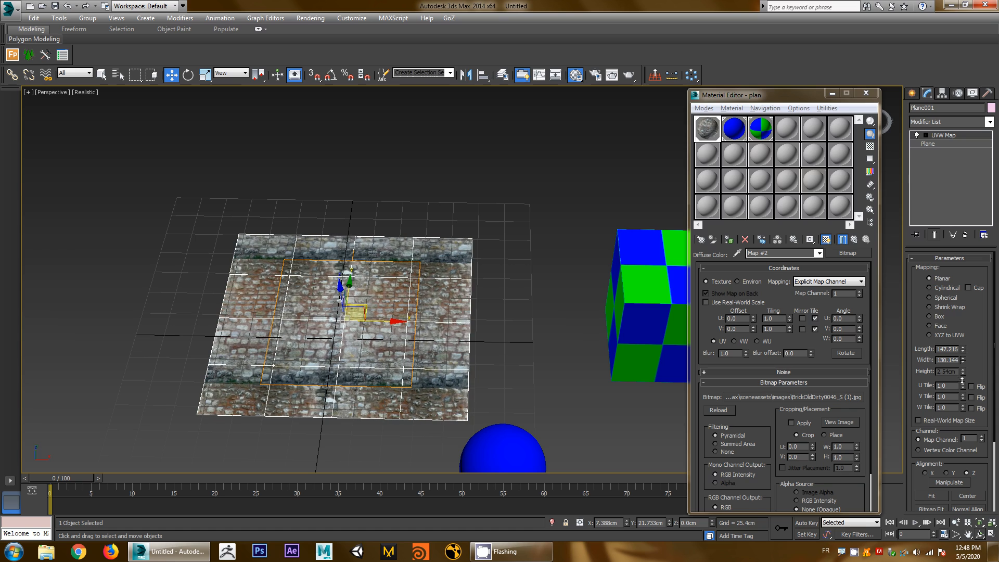
scroll(459, 287, up, 4)
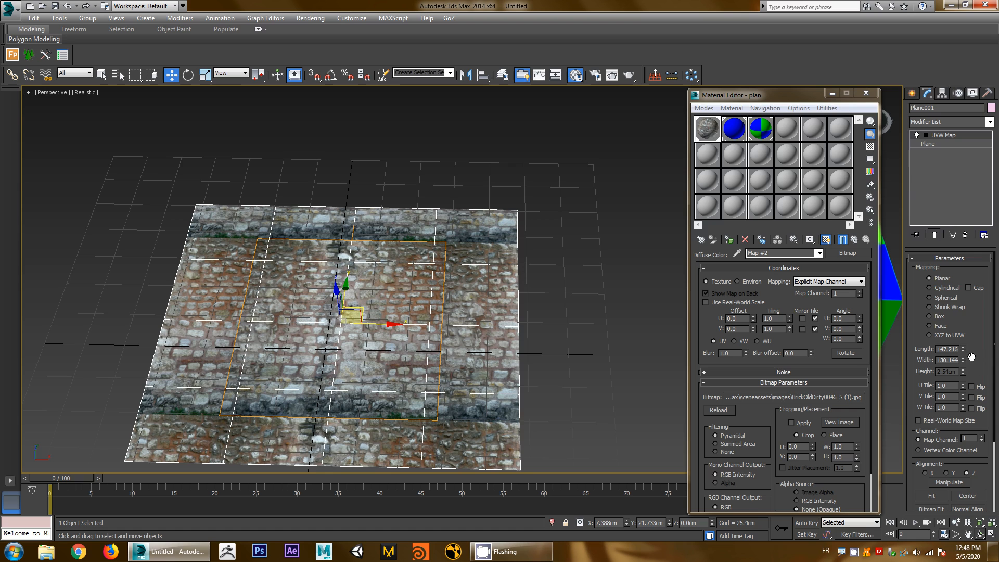
mouse_move(962, 360)
mouse_down()
mouse_move(962, 375)
mouse_move(959, 360)
mouse_up()
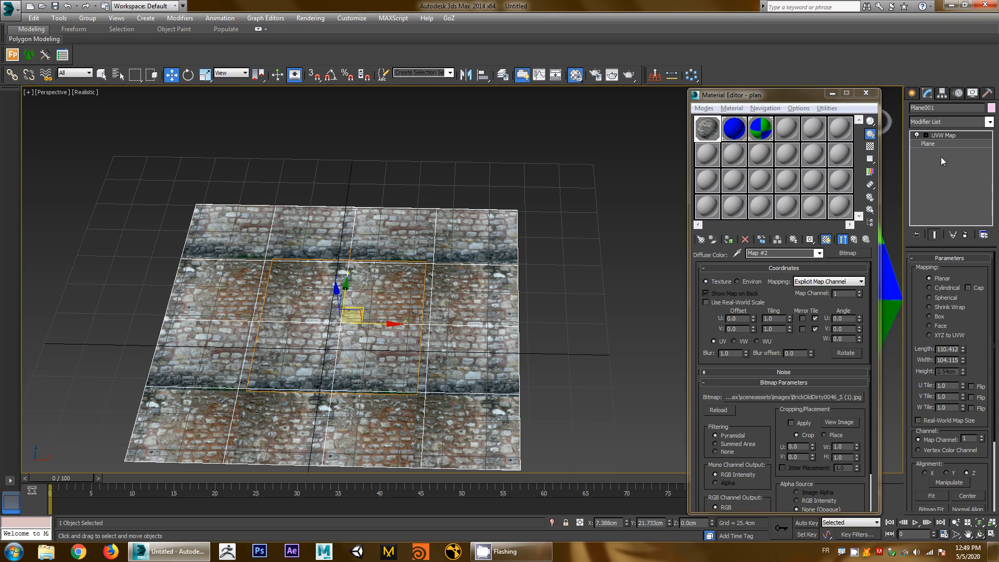
Activate the UVW Map's Gizmo sub-object and move it along X to about 68.8 cm to shift the brick texture.
click(926, 135)
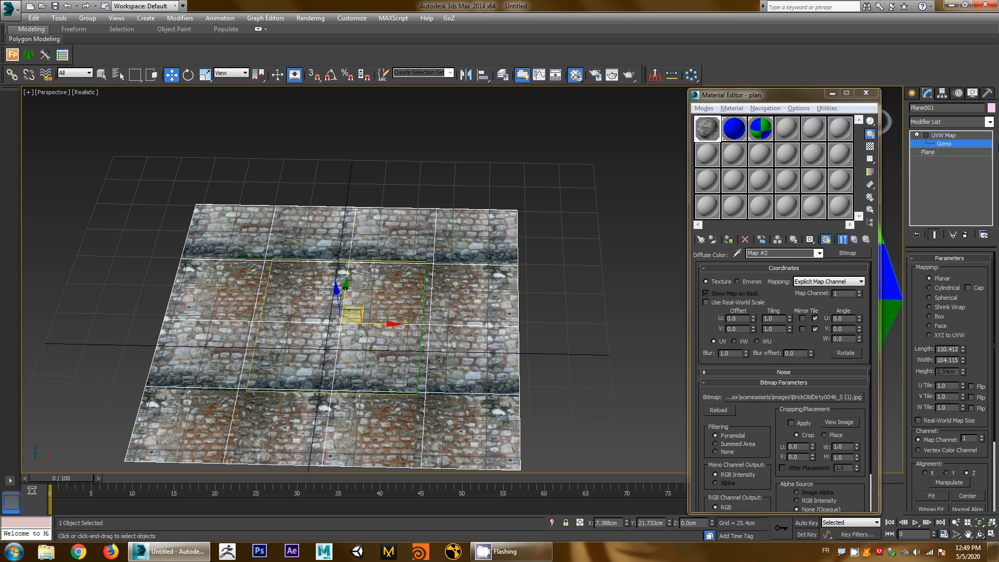
drag(390, 324, 479, 344)
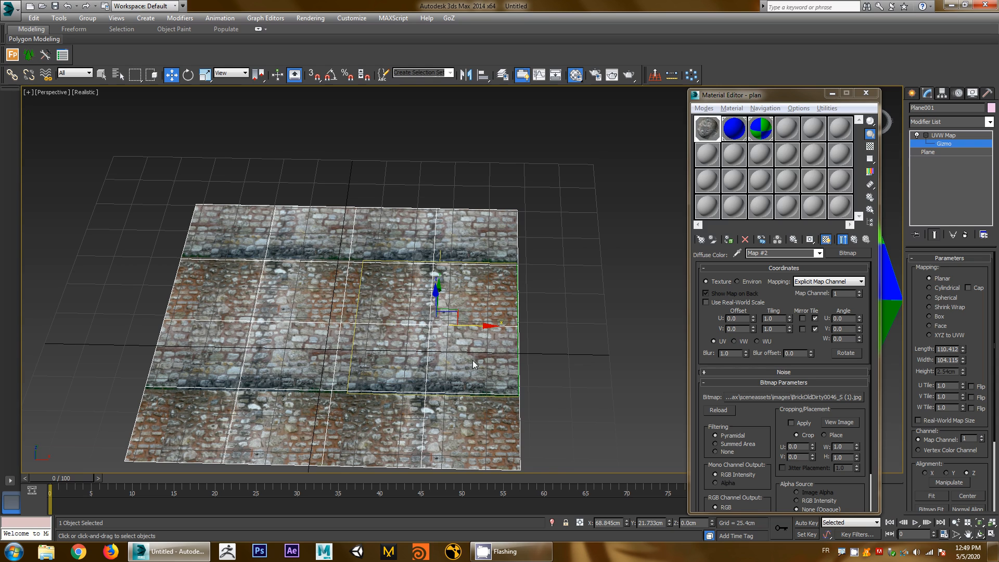
alt+middle_drag(545, 351, 576, 352)
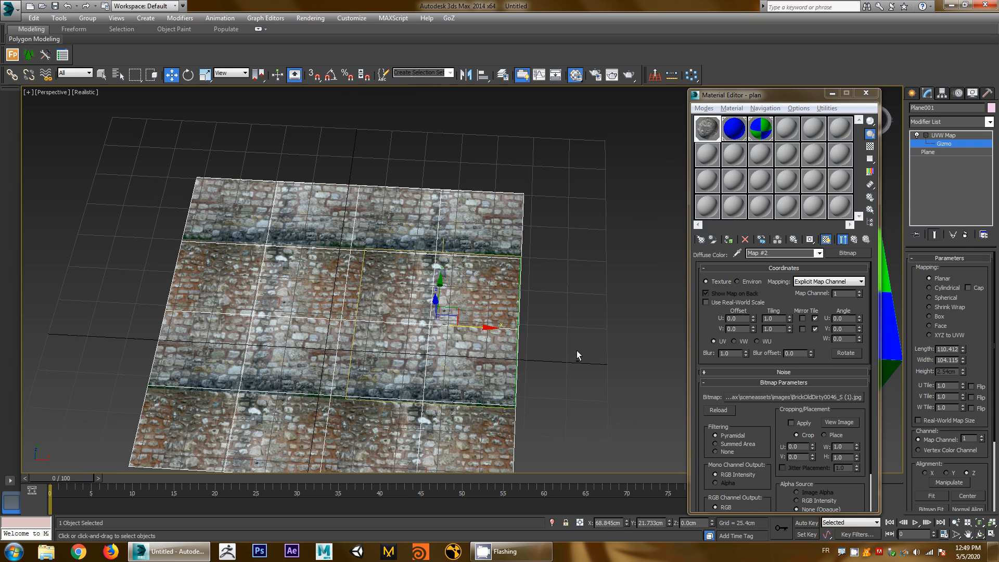
scroll(575, 350, down, 3)
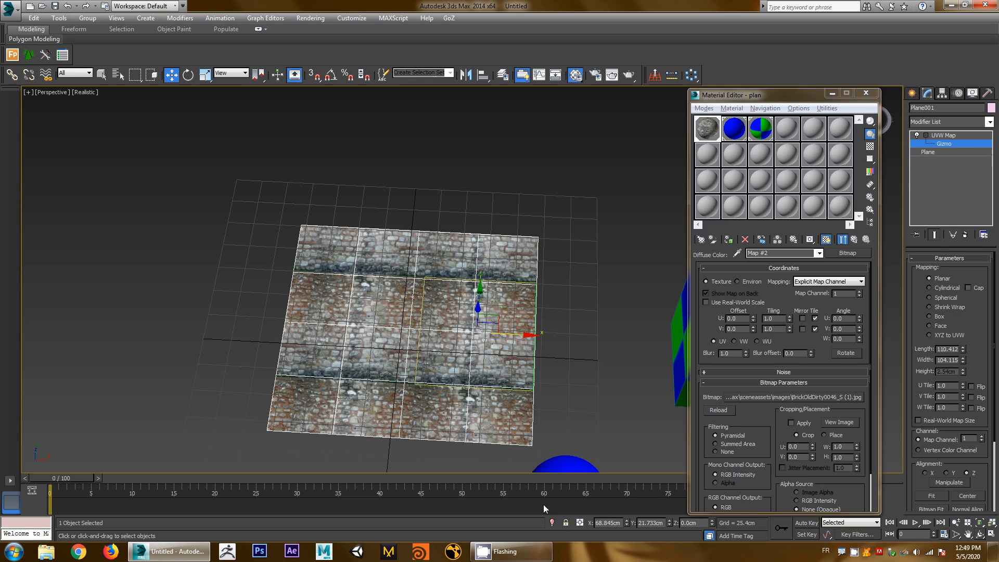
Turn on Auto Key and move the mapping gizmo along X to about -64.5 cm at frame 0.
drag(791, 99, 741, 52)
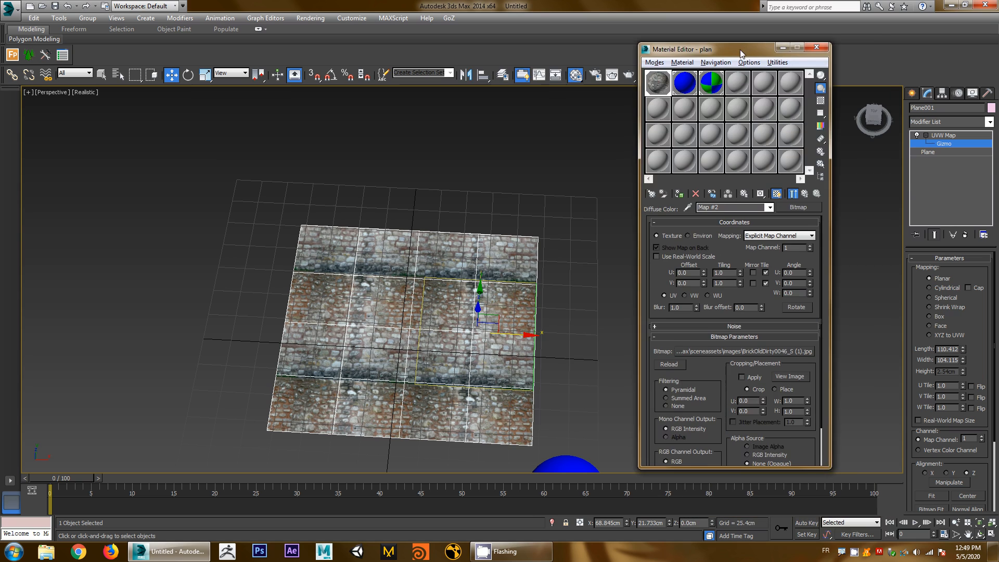
click(808, 522)
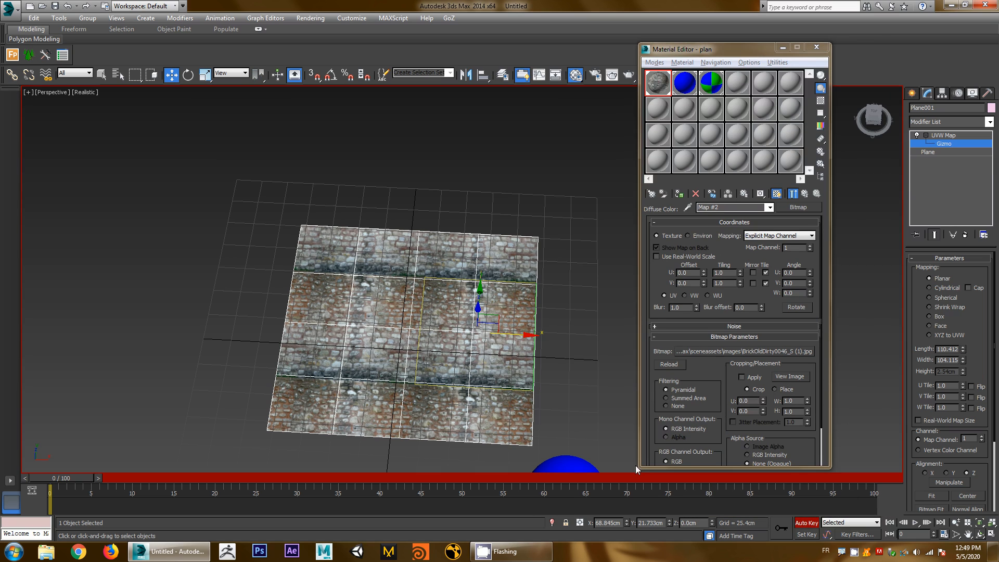
drag(519, 331, 361, 330)
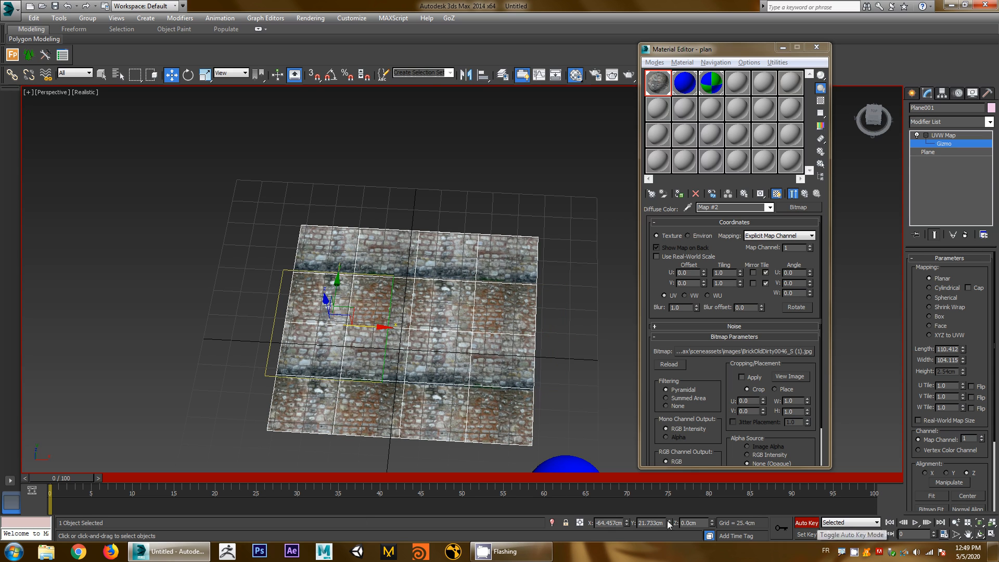
Go to frame 43 and move the mapping gizmo along Y to about -32.8 cm to key the texture movement.
drag(60, 481, 405, 452)
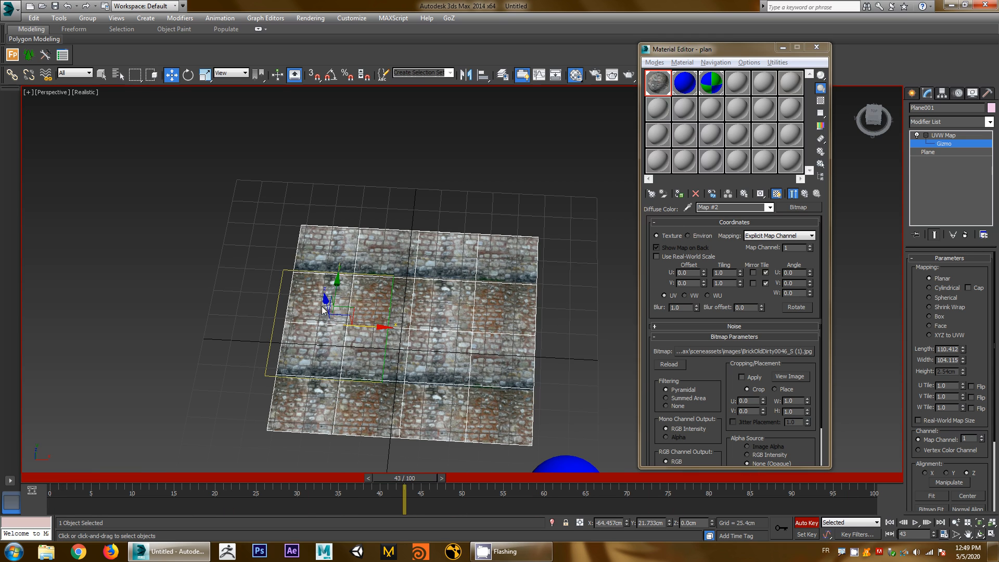
drag(338, 287, 332, 343)
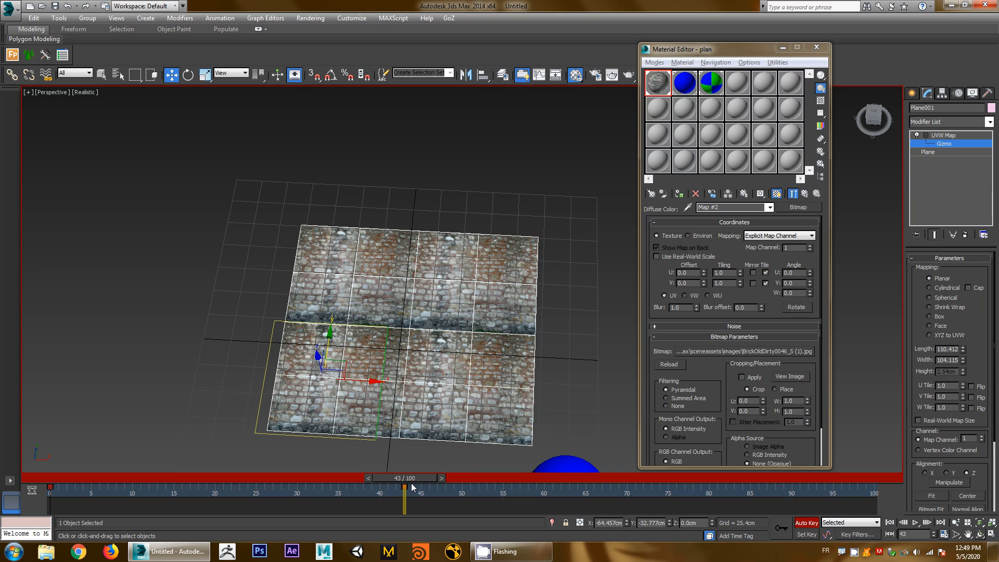
Key the mapping gizmo at frame 100 by moving it along X to about 78.5 cm, and turn off Auto Key.
drag(407, 477, 881, 470)
key(w)
drag(381, 378, 529, 389)
click(807, 522)
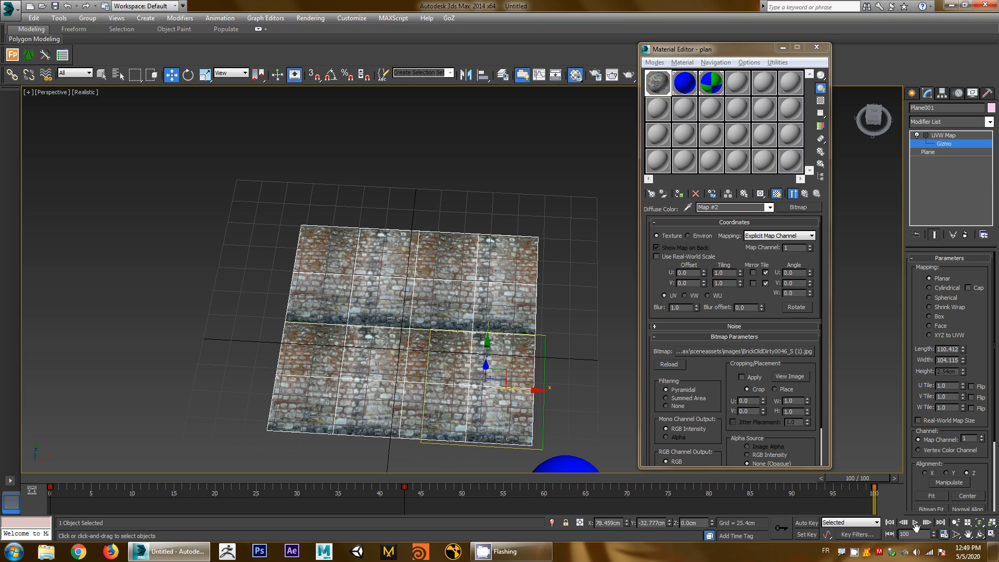
Play the plane's texture animation, stop it and return to frame 0.
click(916, 523)
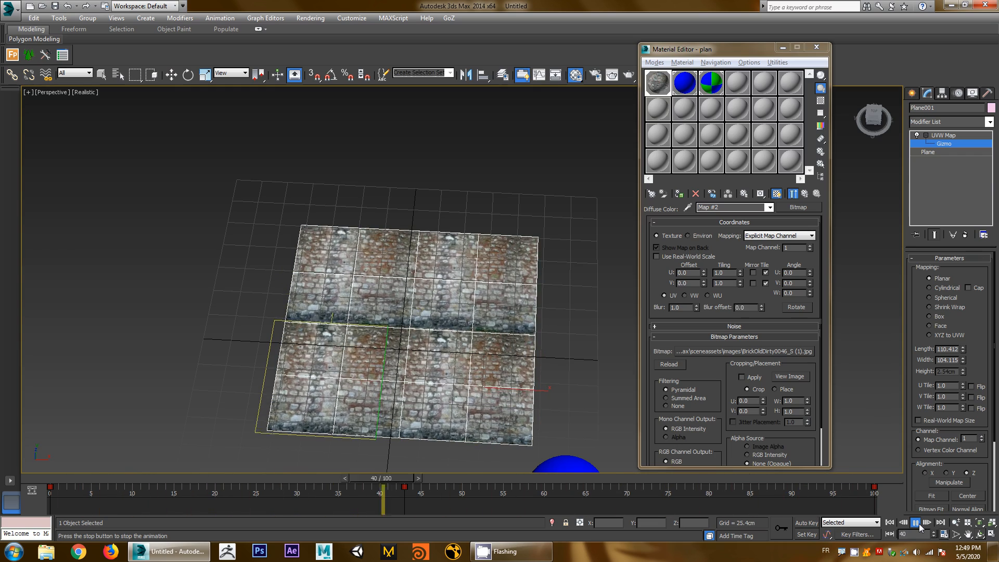
click(917, 522)
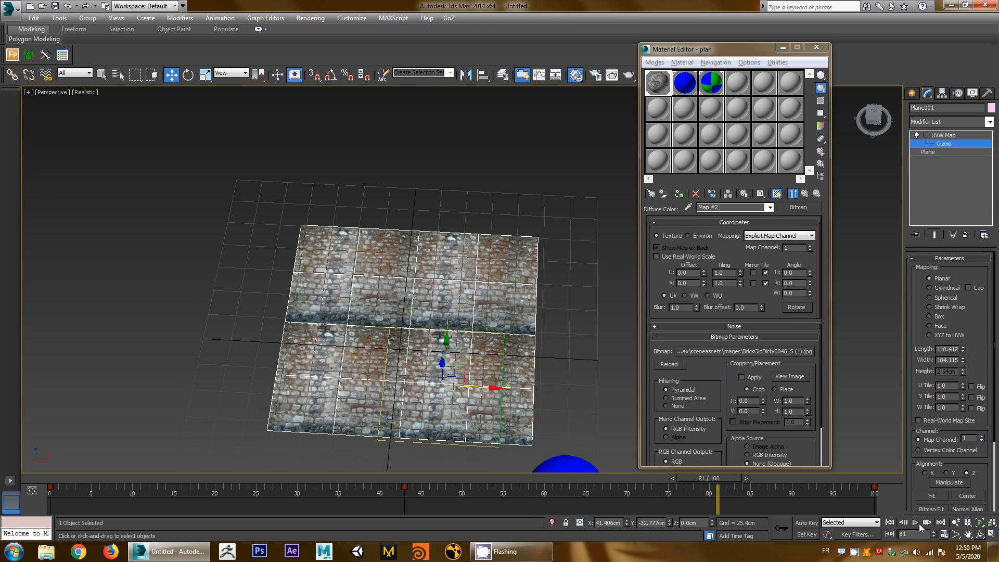
drag(716, 477, 52, 478)
middle_drag(550, 405, 387, 356)
scroll(387, 355, down, 3)
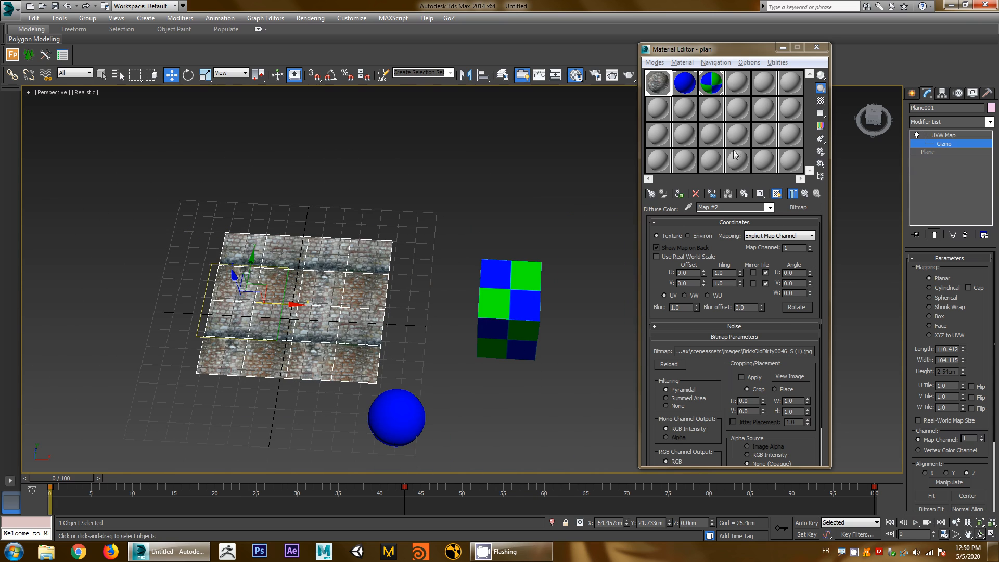
Exit the Gizmo sub-object, select the box, and with Auto Key on at frame 35 set the plane bitmap's U and V tiling to 10.
click(943, 139)
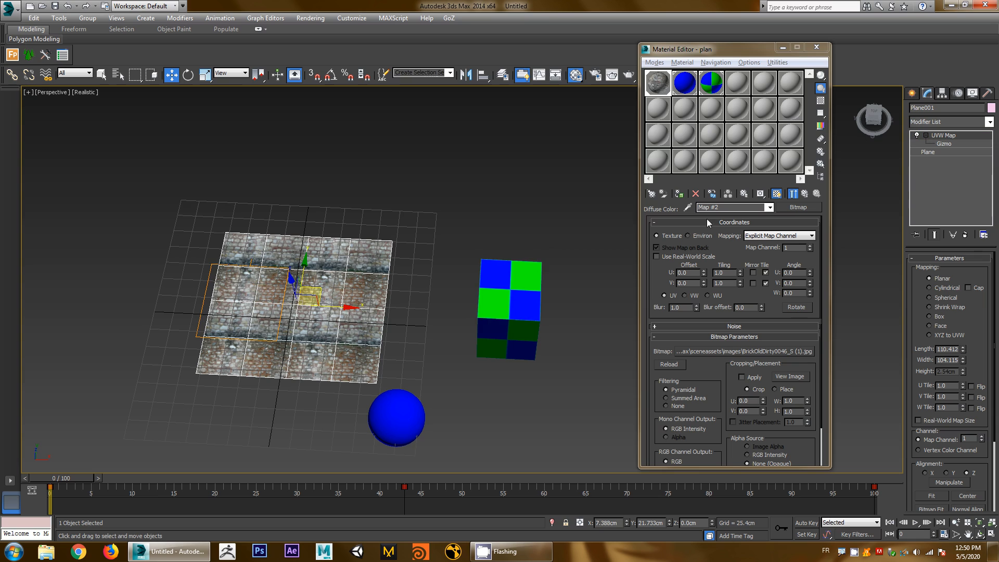
click(506, 312)
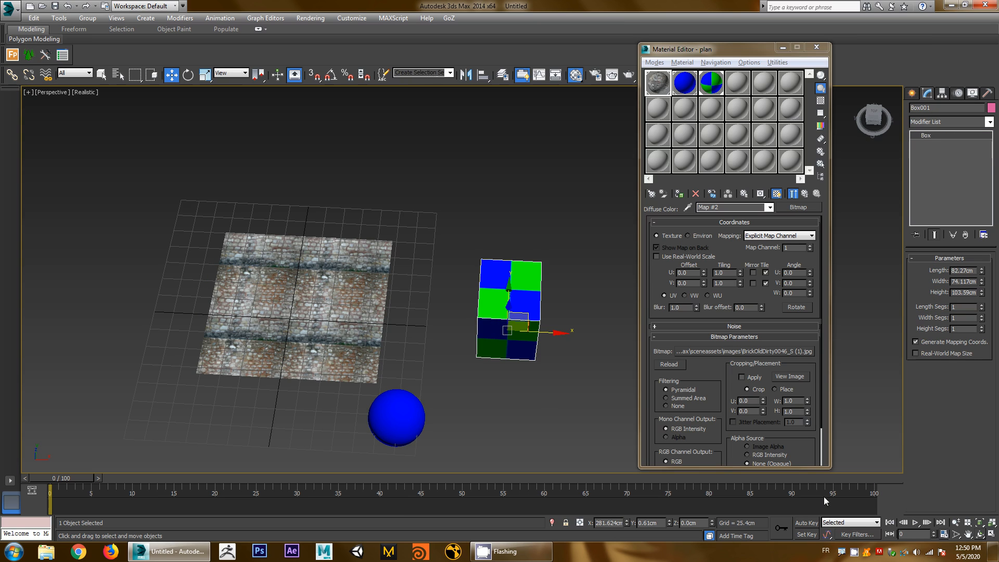
click(813, 523)
drag(65, 476, 336, 500)
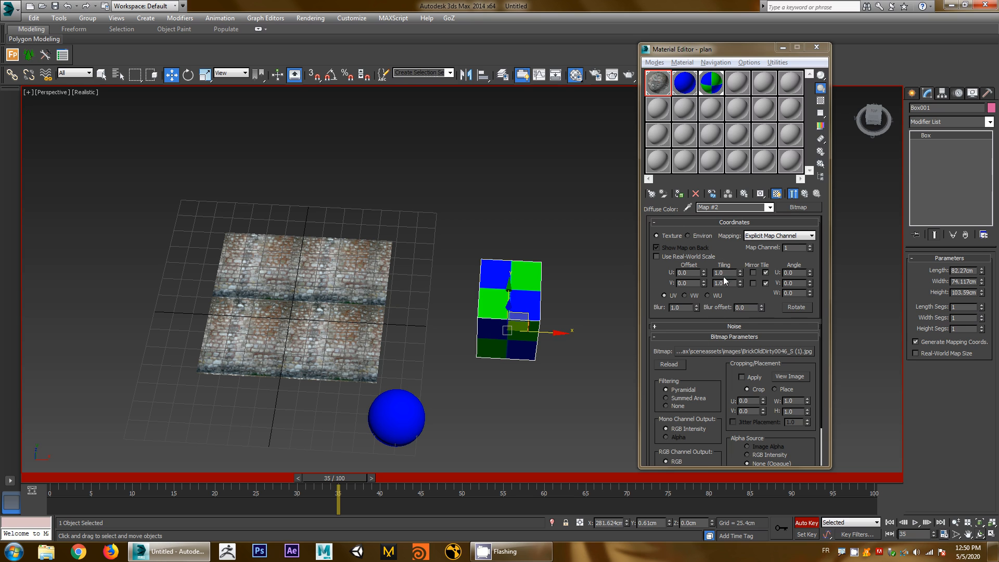
alt+middle_drag(542, 368, 529, 337)
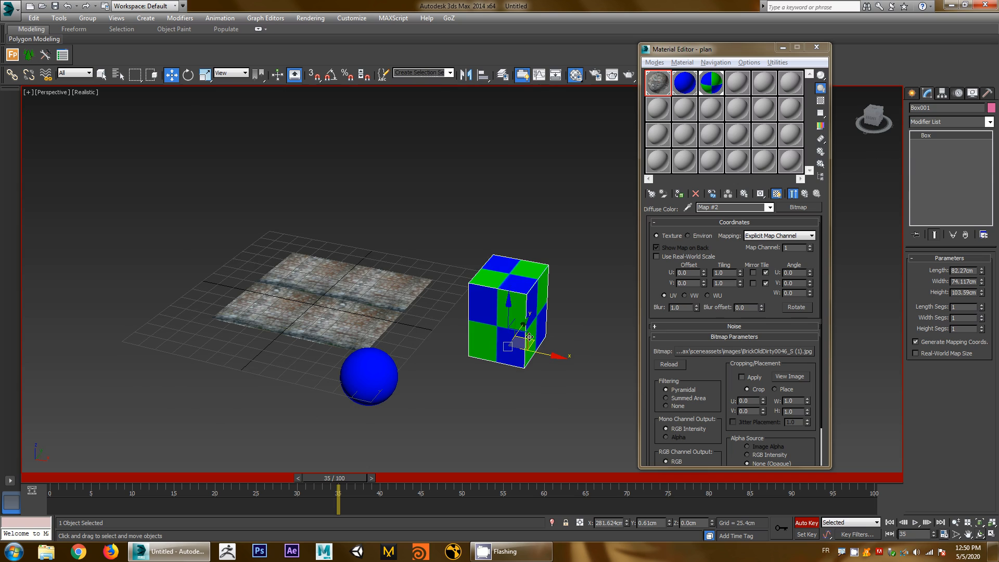
double_click(730, 272)
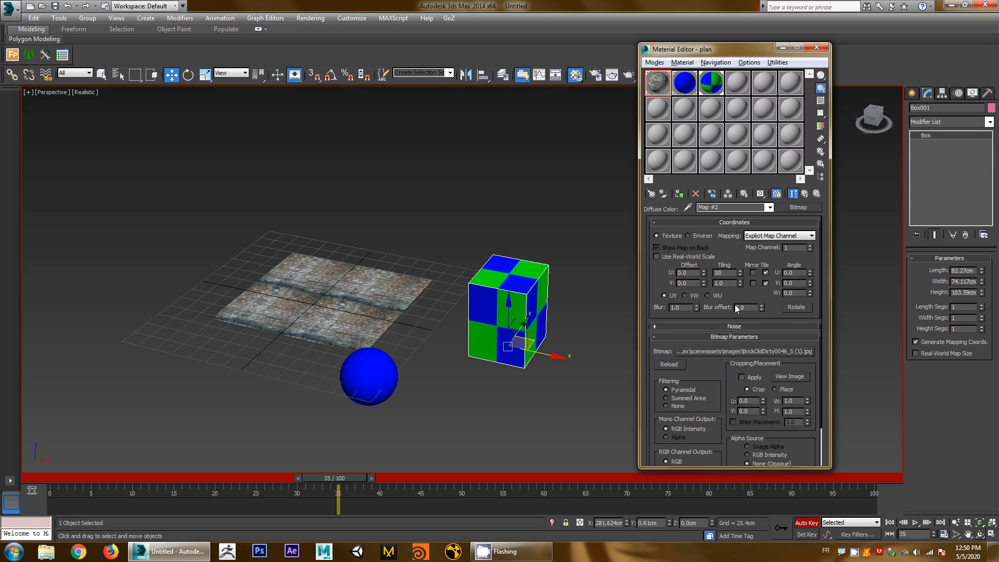
double_click(730, 283)
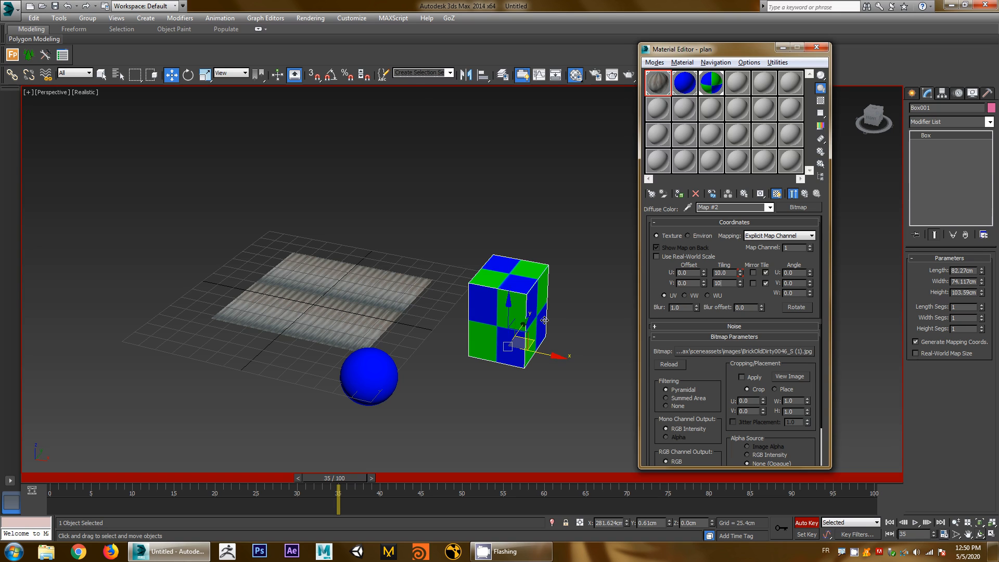
key(Return)
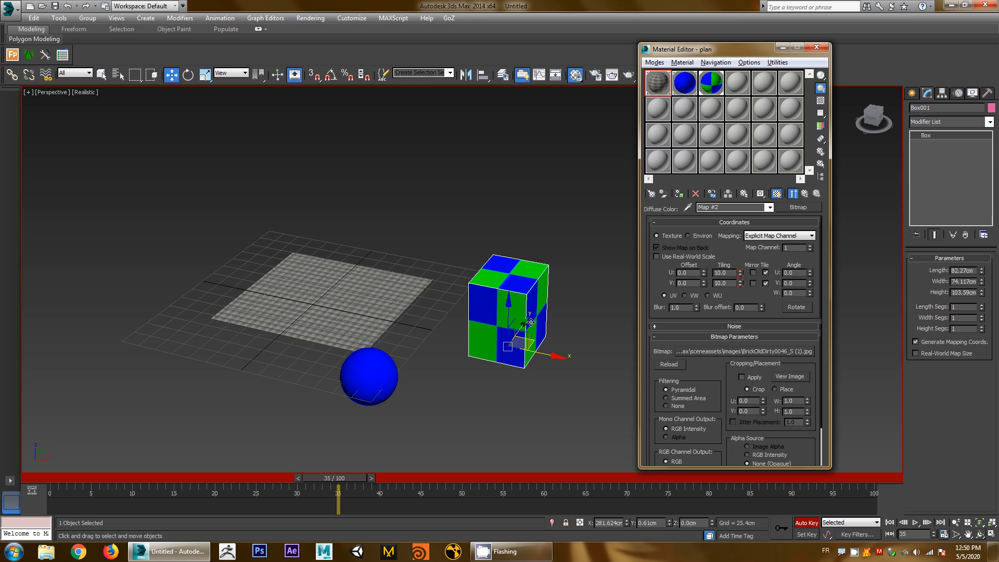
Set the U and V tiling of the box material's Checker map to 10 at frame 35.
click(711, 83)
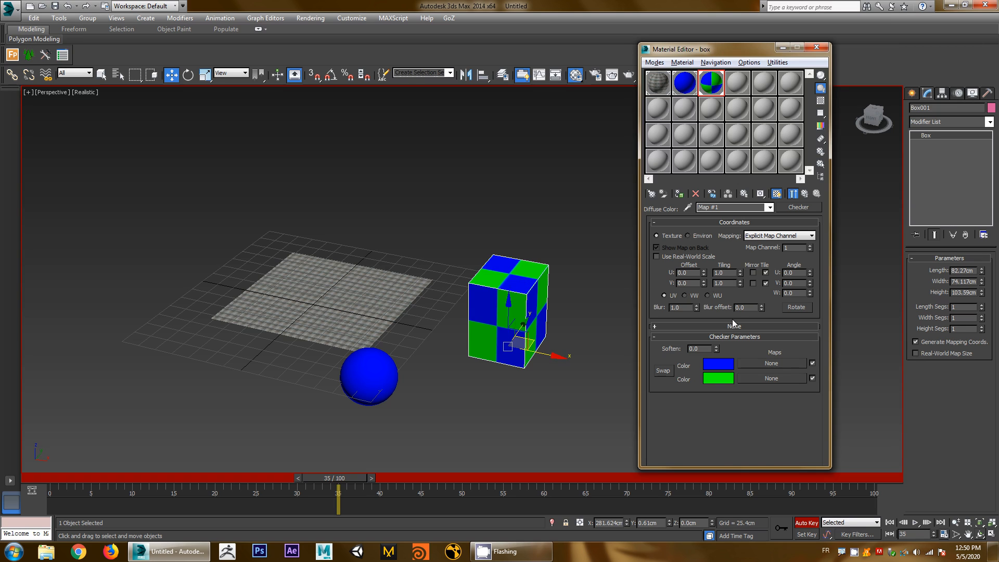
text(10)
click(733, 284)
text(1)
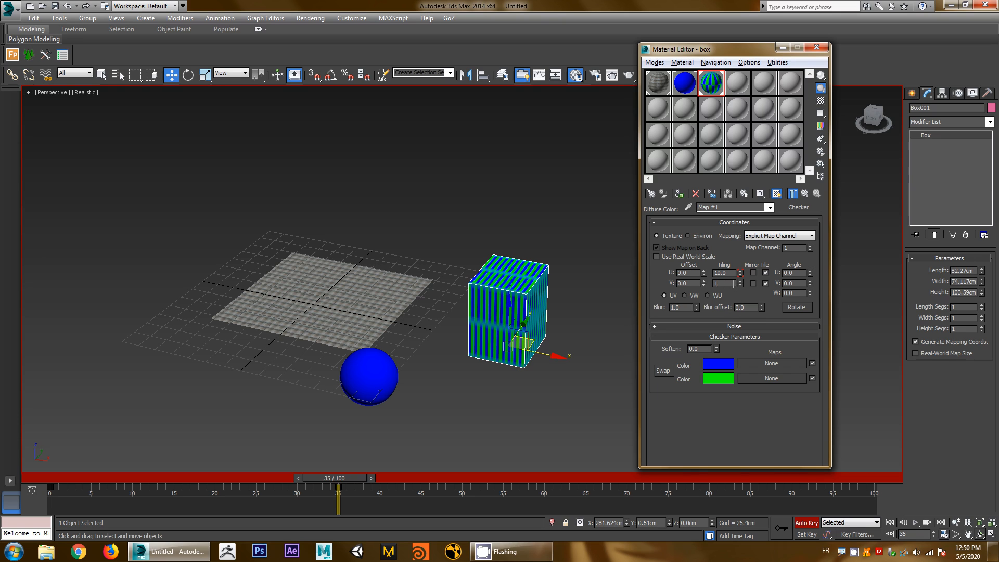
key(Return)
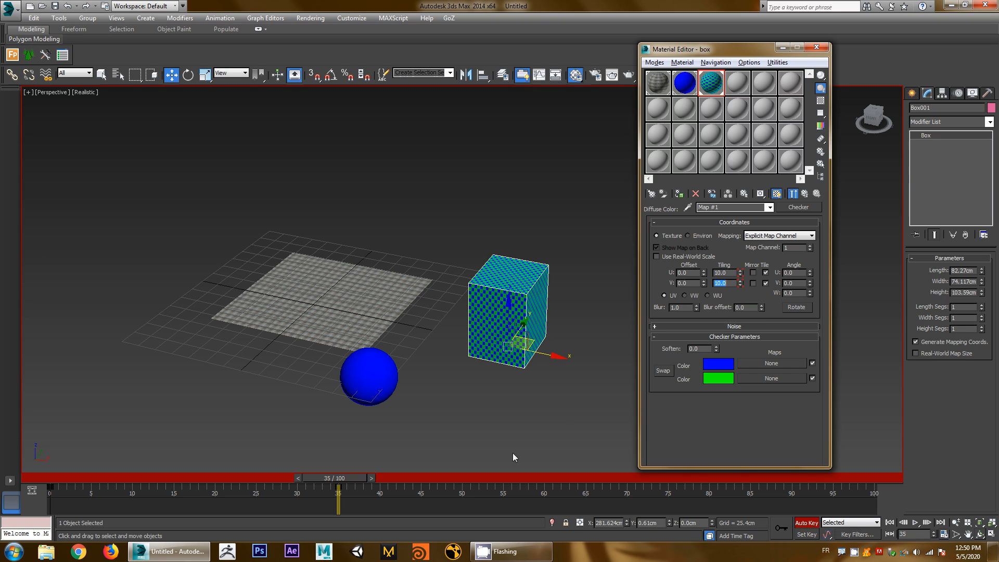
Return to frame 0, turn off Auto Key and scrub the timeline to preview the tiling animation on the box.
drag(357, 476, 274, 418)
key(Home)
key(w)
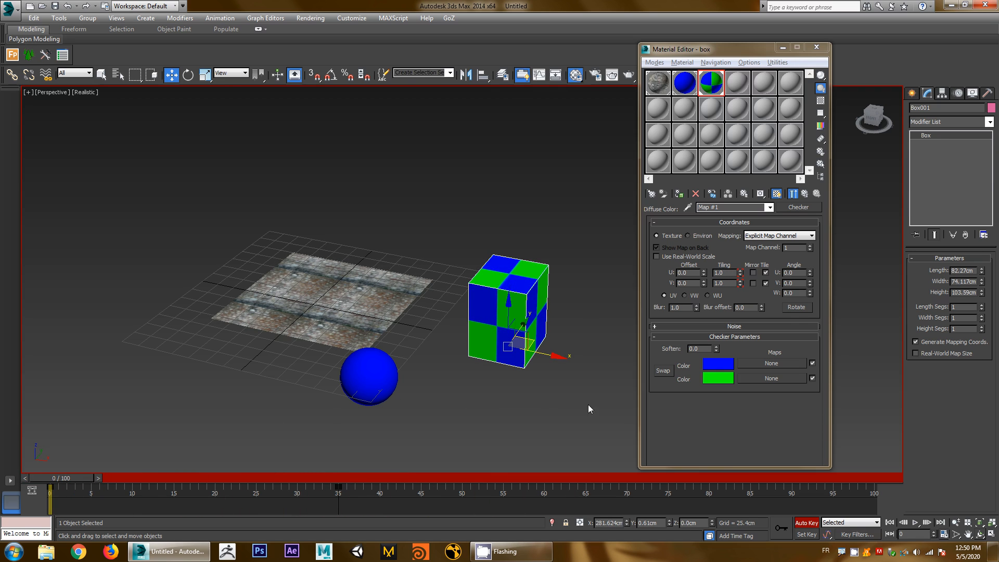
click(804, 523)
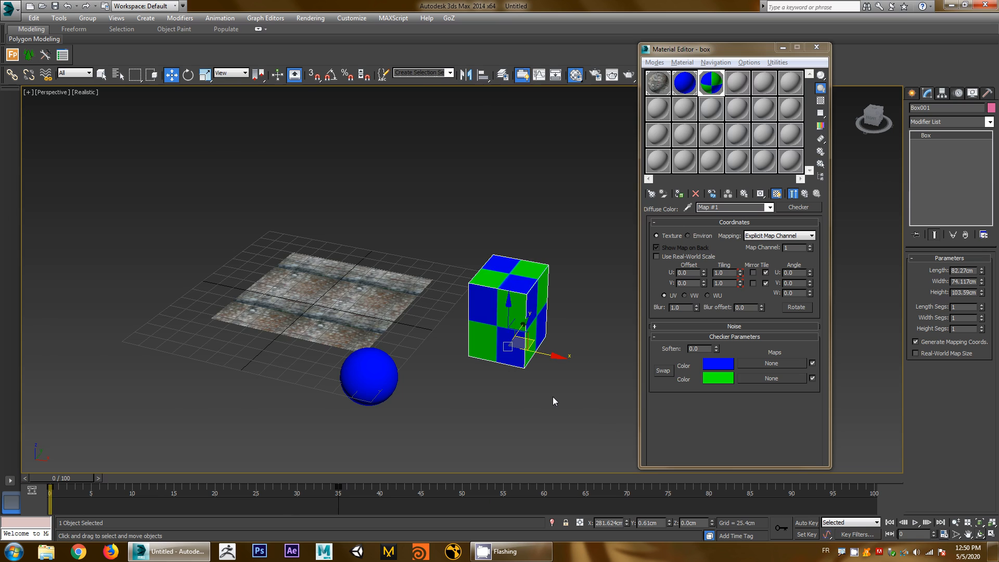
scroll(552, 396, up, 4)
drag(60, 476, 232, 504)
drag(379, 519, 90, 213)
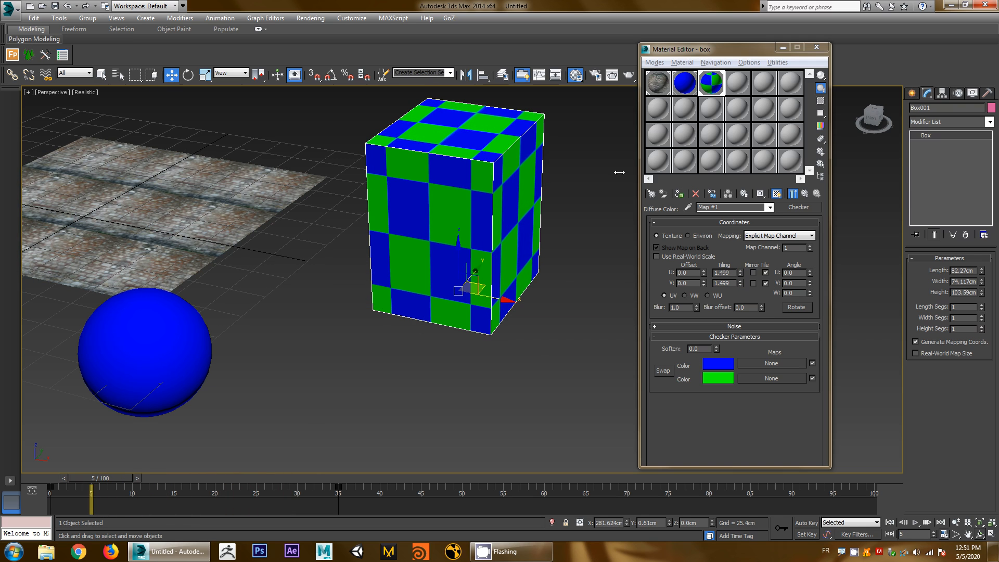
Turn on Auto Key at frame 0 and set the sphere material's diffuse color to white.
click(684, 89)
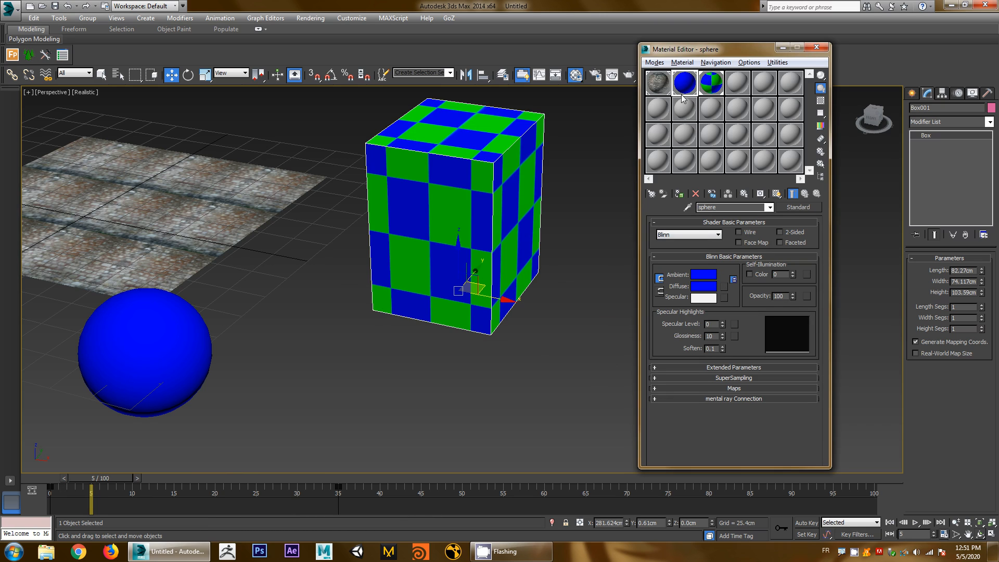
click(806, 522)
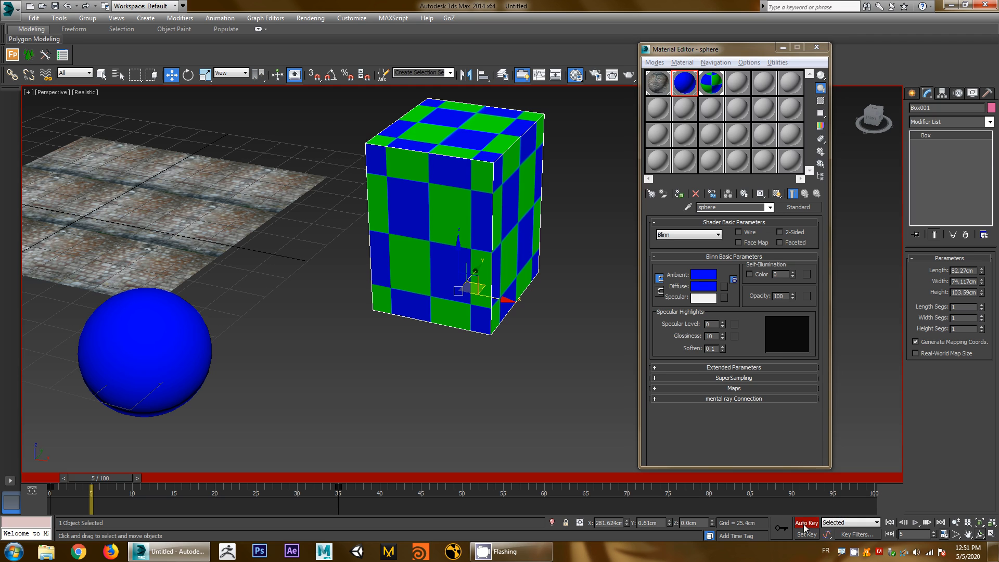
drag(101, 480, 61, 480)
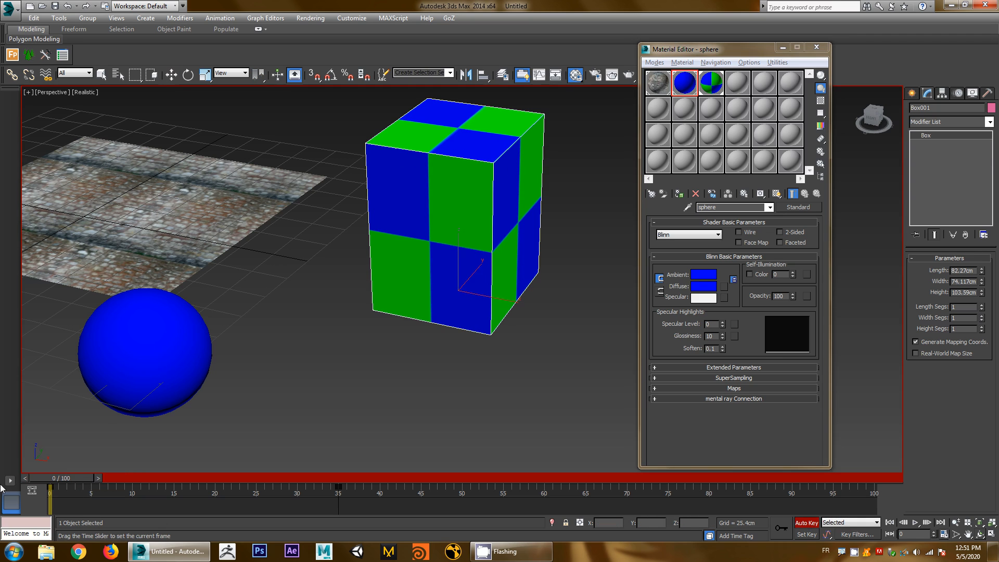
click(683, 85)
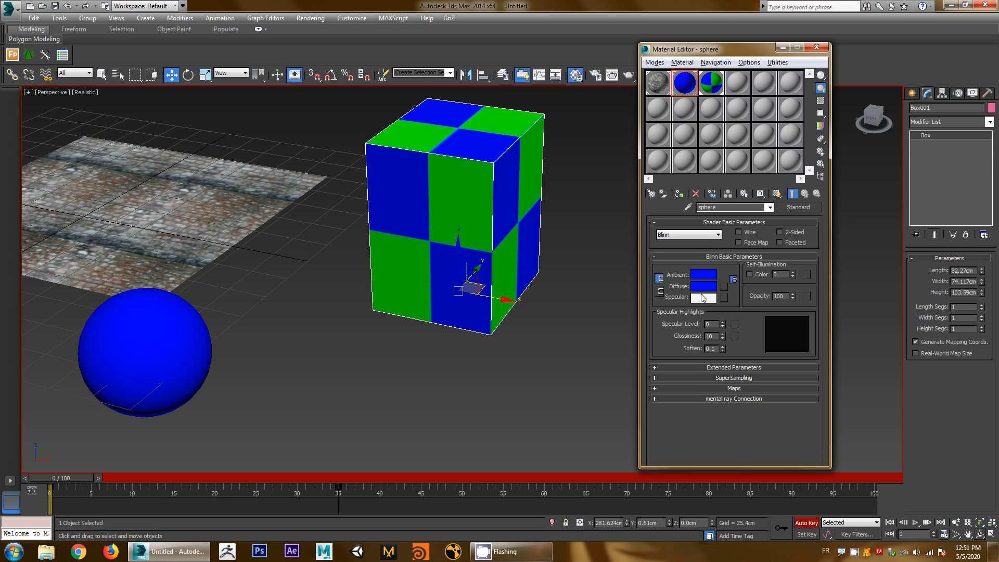
click(700, 288)
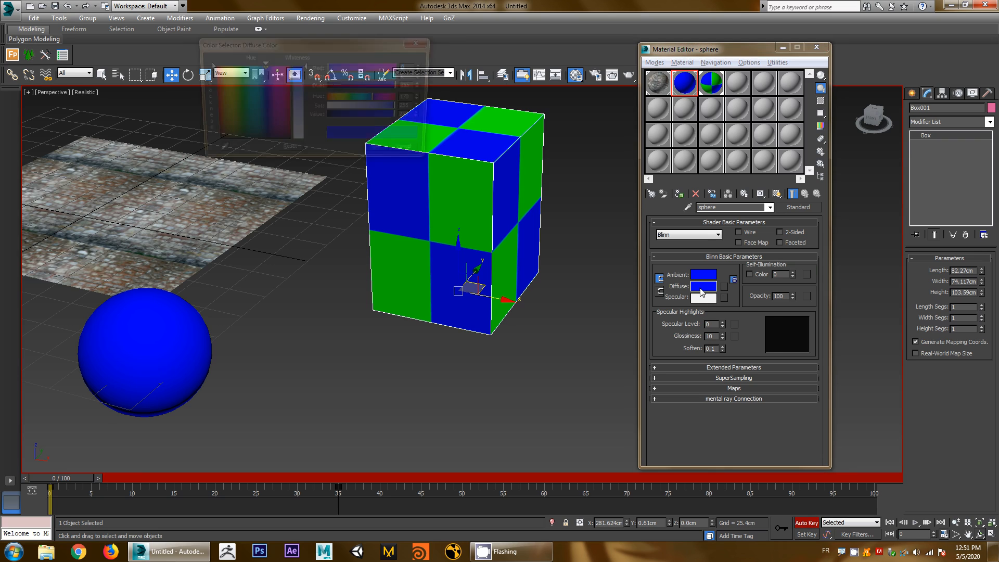
drag(377, 78, 414, 105)
click(382, 153)
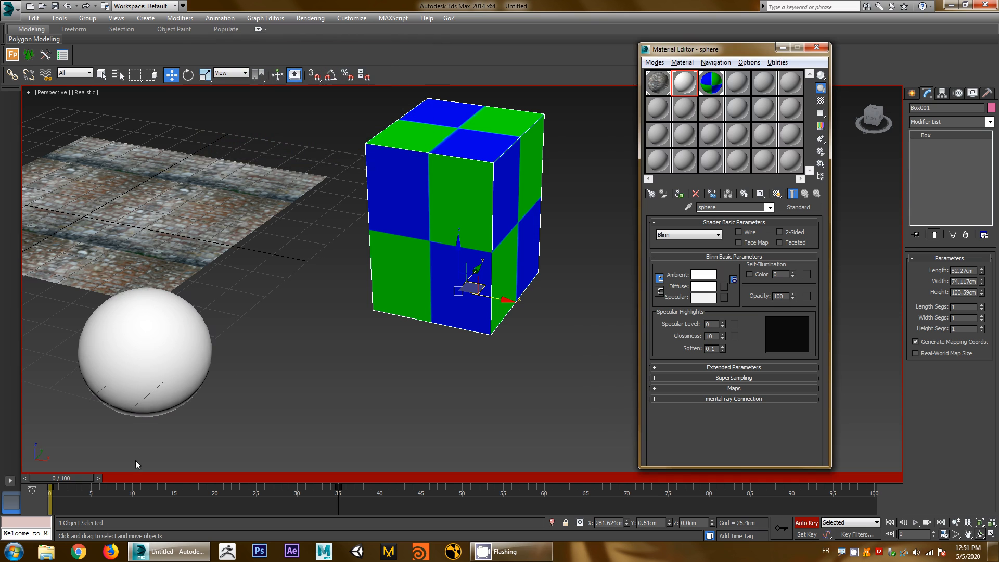
Go to frame 38 and key the sphere material's diffuse color as yellow (255, 255, 0).
drag(94, 482, 381, 475)
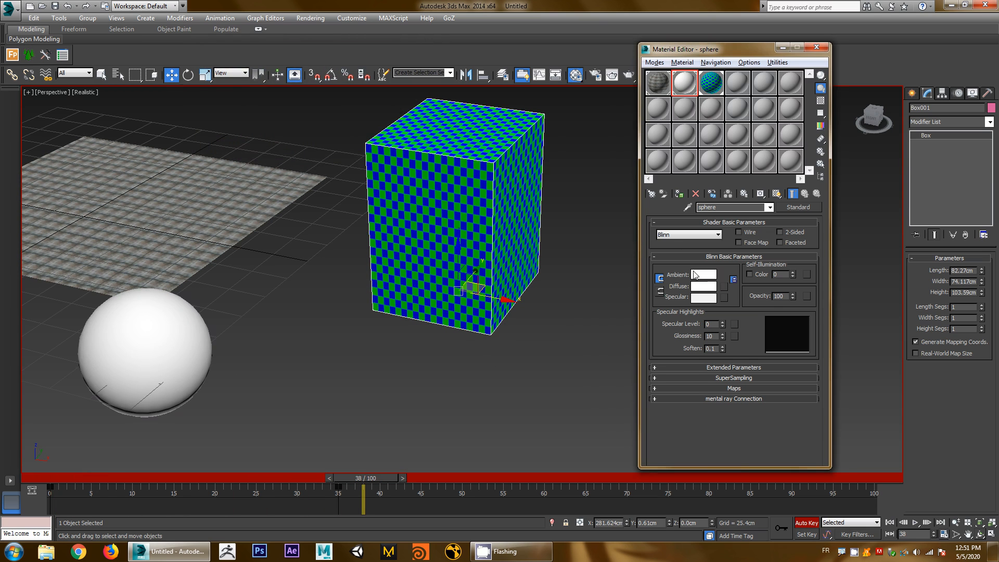
click(704, 288)
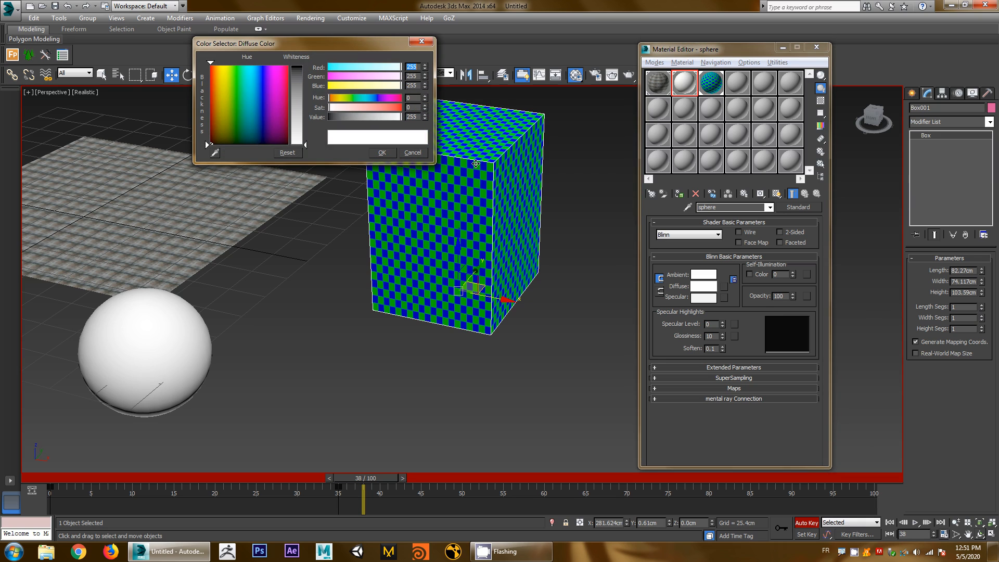
drag(348, 87, 321, 100)
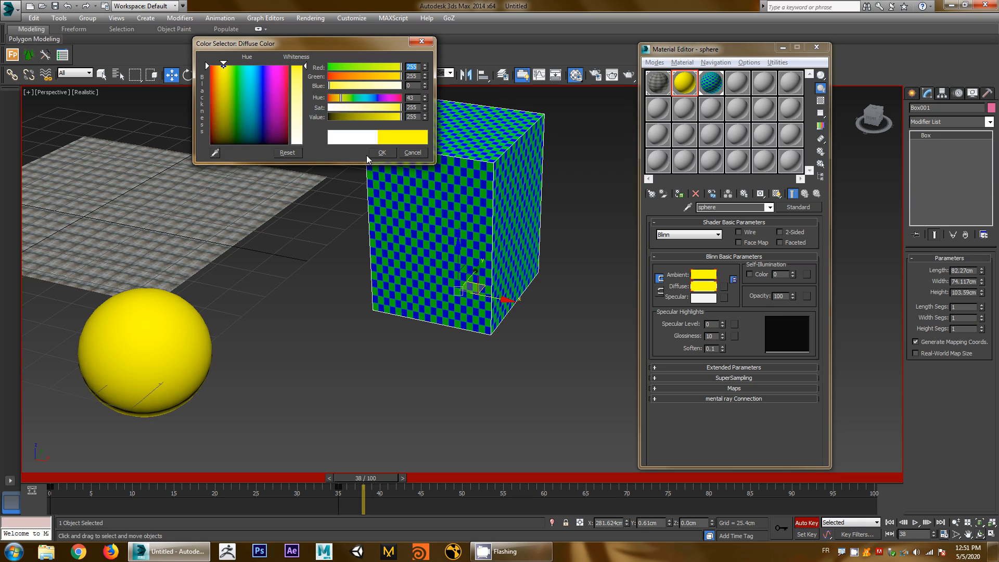
click(382, 152)
Go to frame 100 and key the sphere material's diffuse color as red (255, 0, 0).
drag(369, 479, 67, 478)
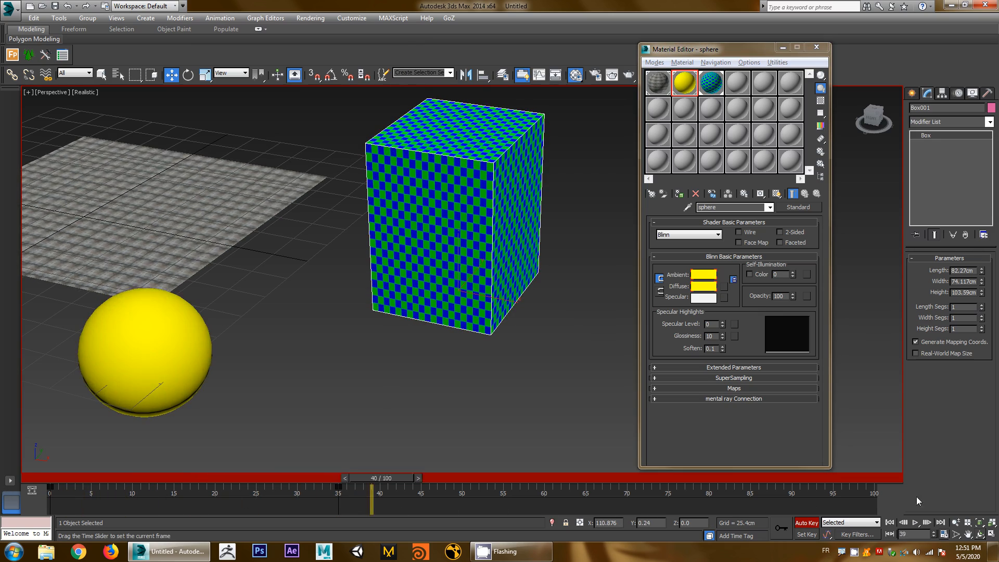
click(709, 285)
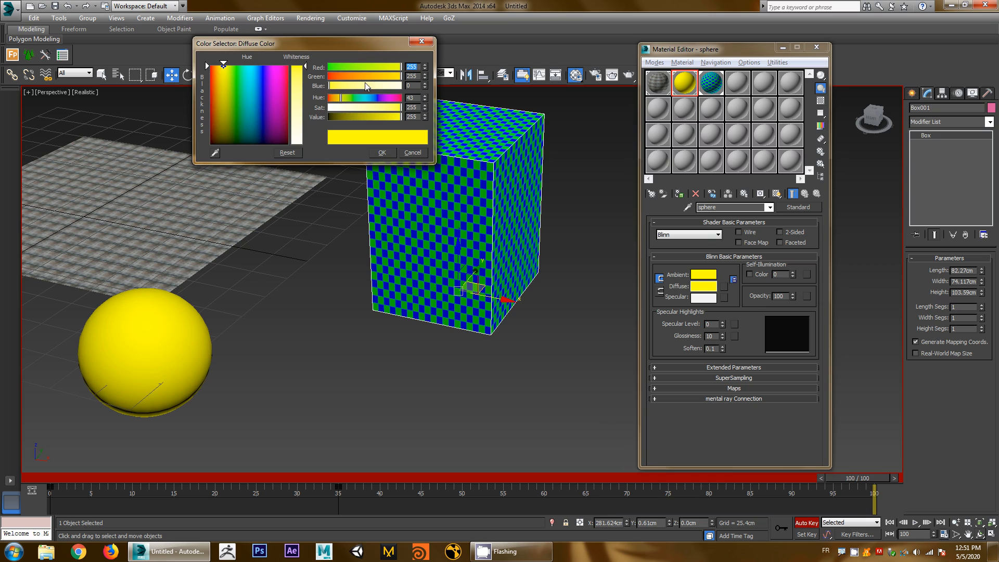
drag(365, 81, 328, 78)
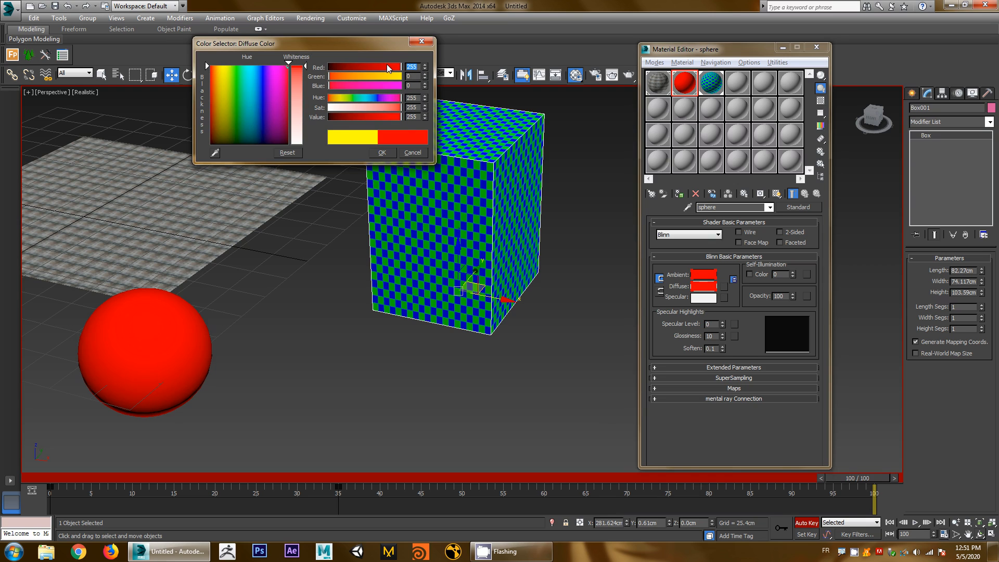
click(389, 153)
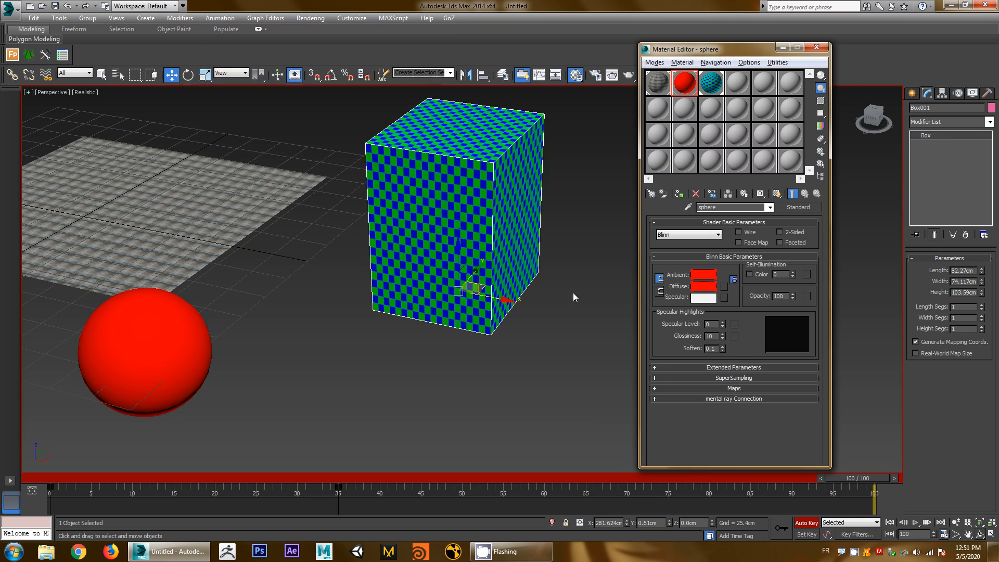
Turn off Auto Key, select the sphere, play the animation from frame 0 to check the color change, and select the box.
click(806, 523)
drag(863, 478, 593, 478)
drag(906, 479, 1, 442)
click(171, 356)
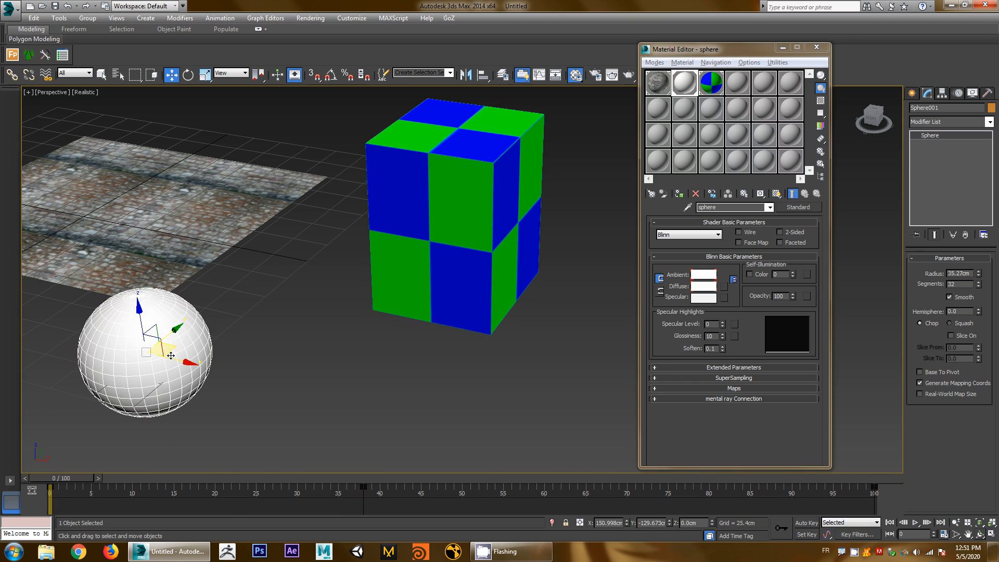
click(914, 523)
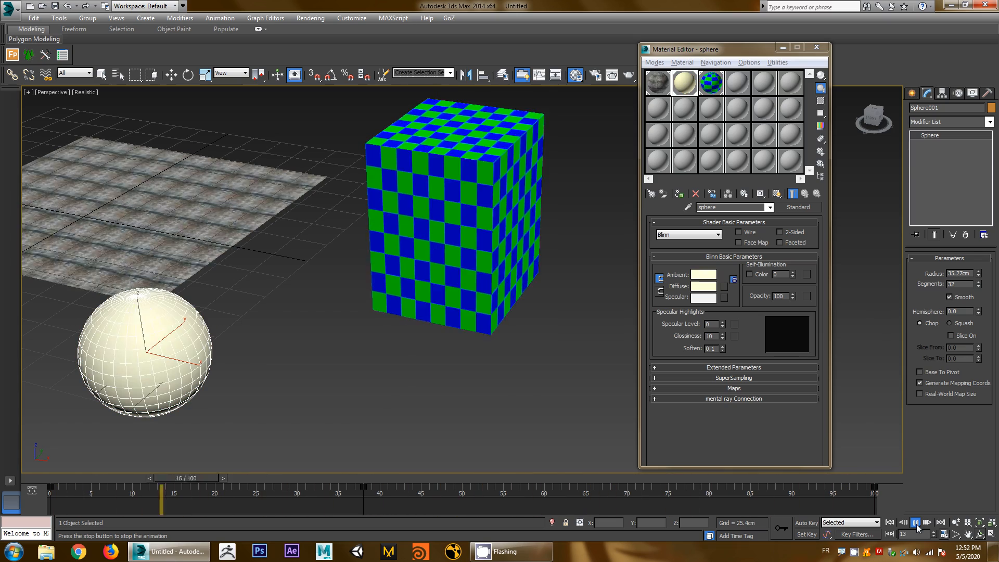
click(915, 523)
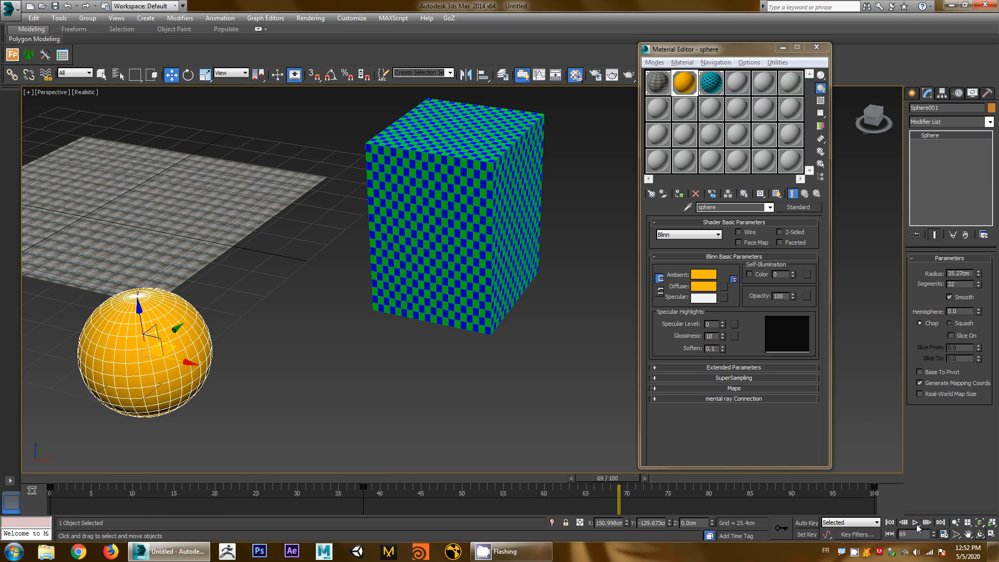
click(464, 234)
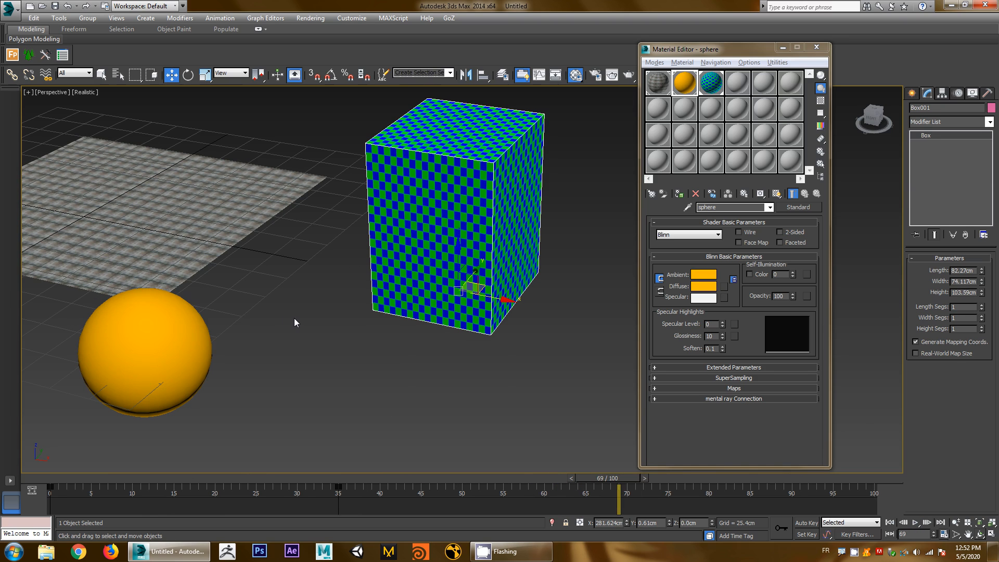